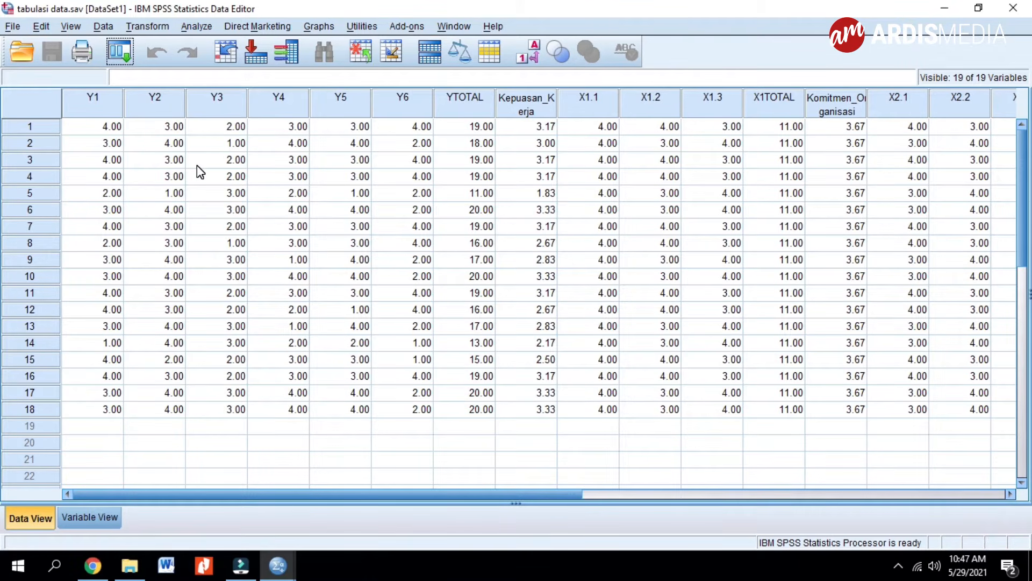
Step: Start a Frequencies analysis from the descriptive statistics and add Y1 as the first variable to analyse
left_click(196, 26)
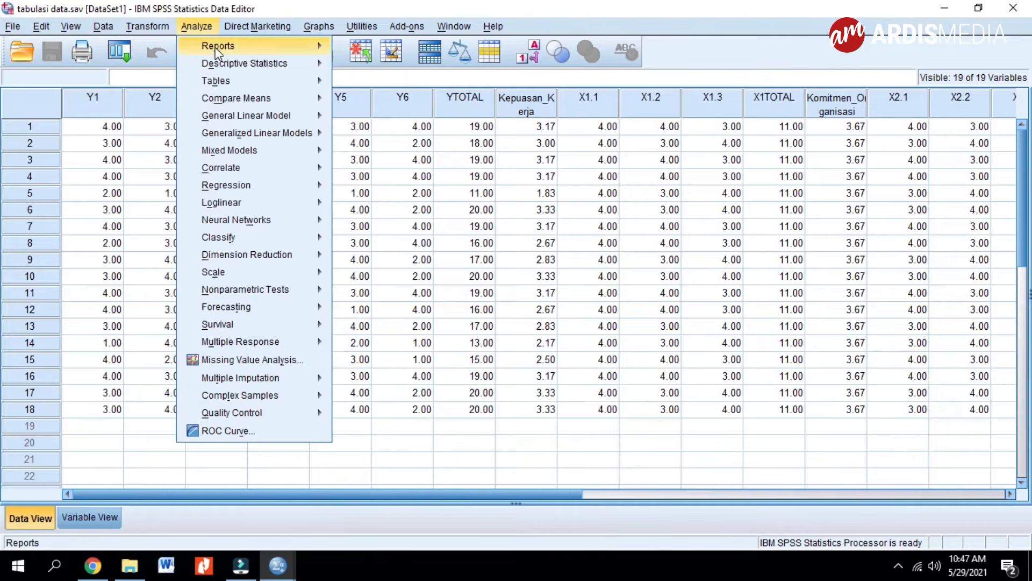
mouse_move(229, 66)
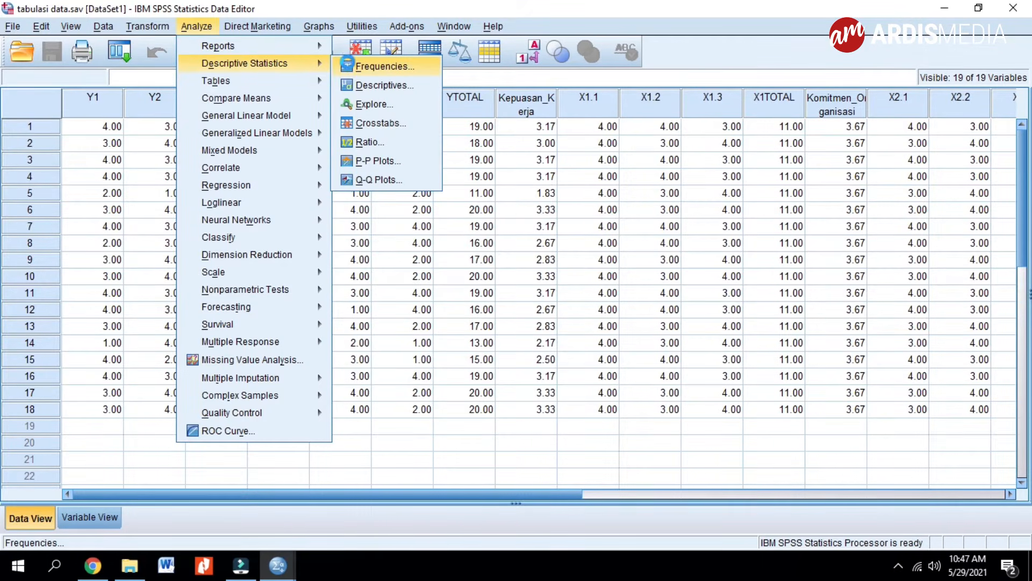
left_click(351, 66)
left_click(399, 218)
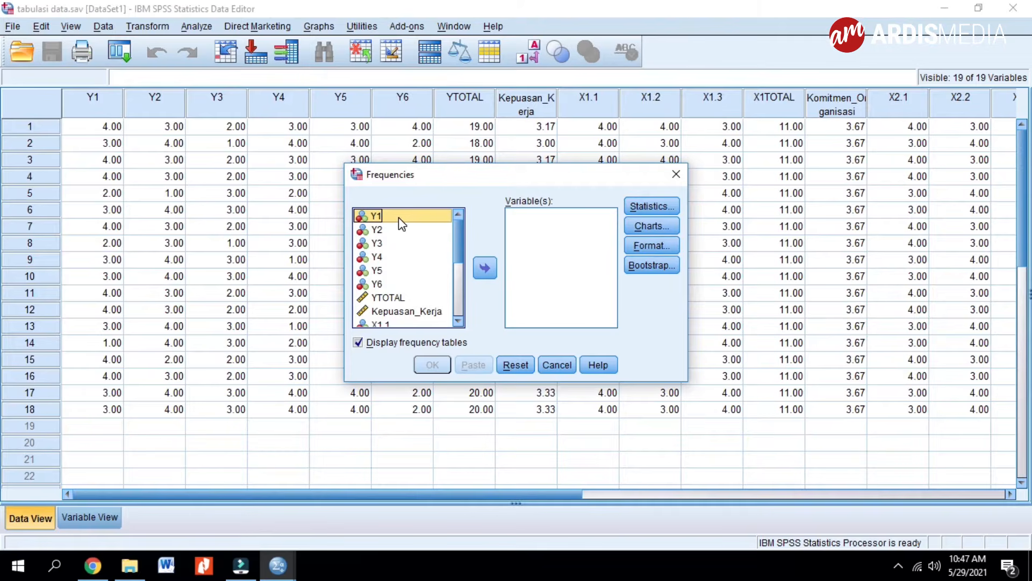
scroll(413, 283, "down", 4)
scroll(413, 284, "up", 4)
scroll(392, 233, "down", 4)
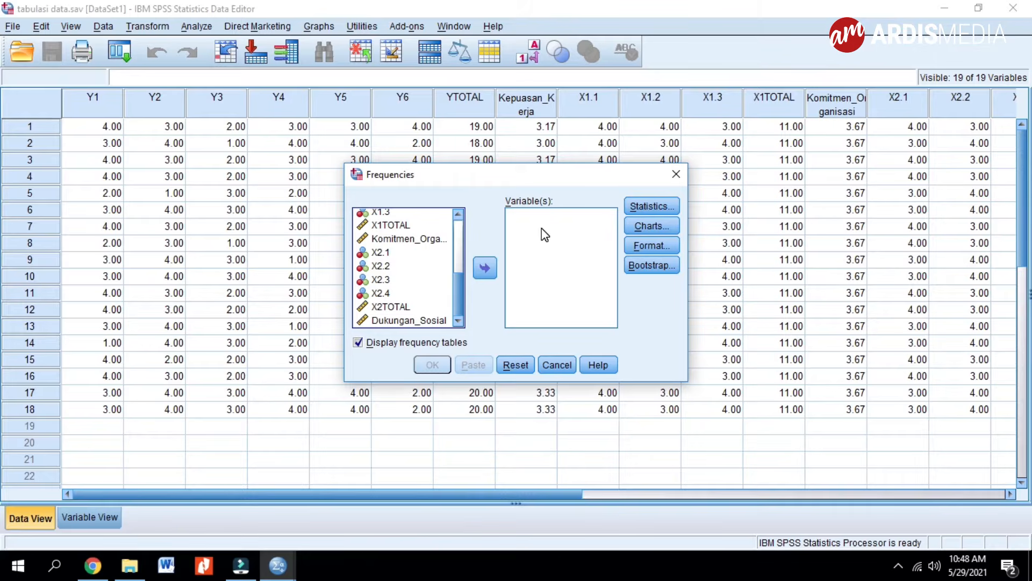
left_click(387, 225)
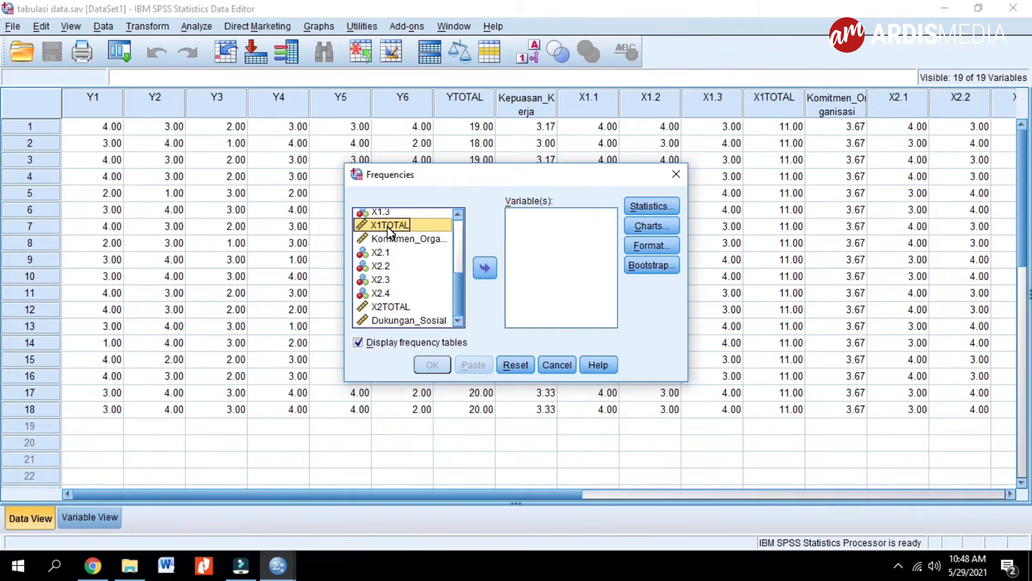
scroll(387, 229, "up", 4)
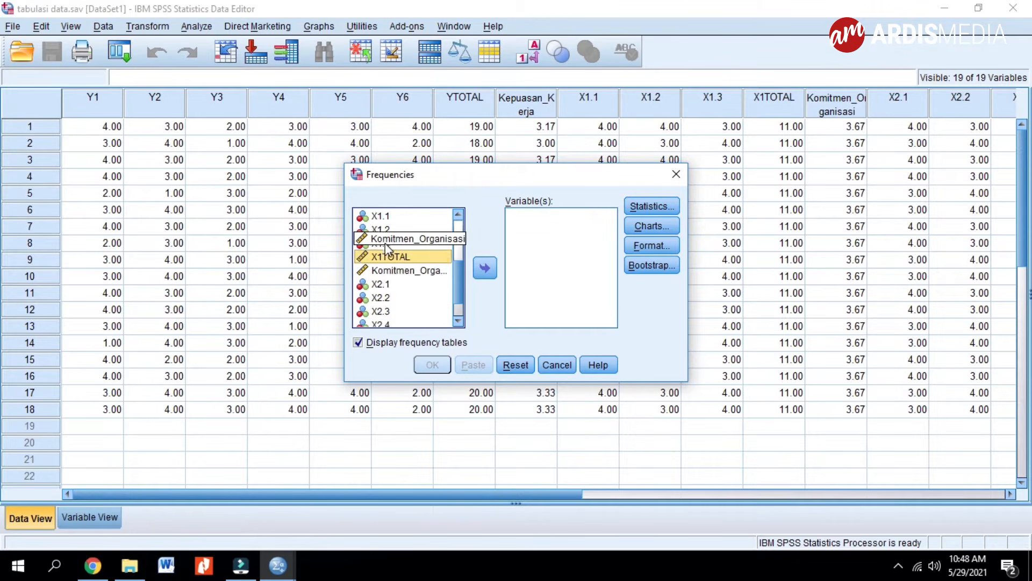
left_click(392, 218)
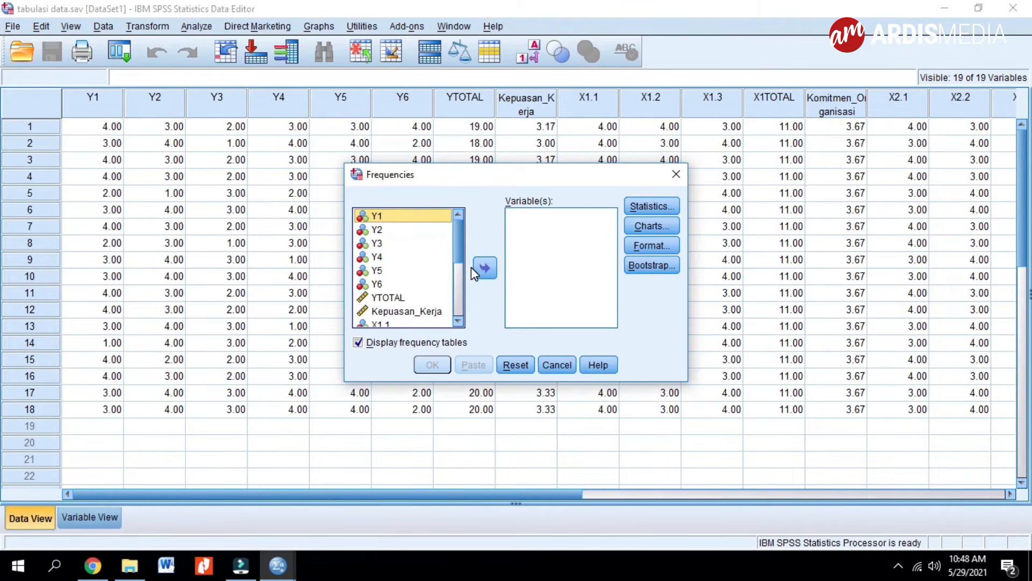
left_click(485, 269)
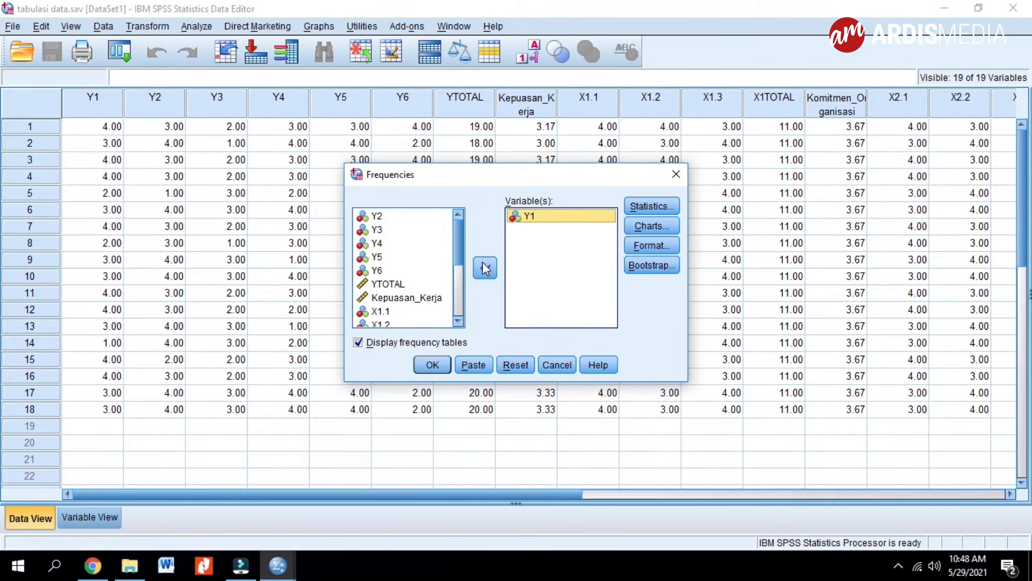
Step: Add the variables Y2 through Y6 to the frequency analysis
left_click(379, 216)
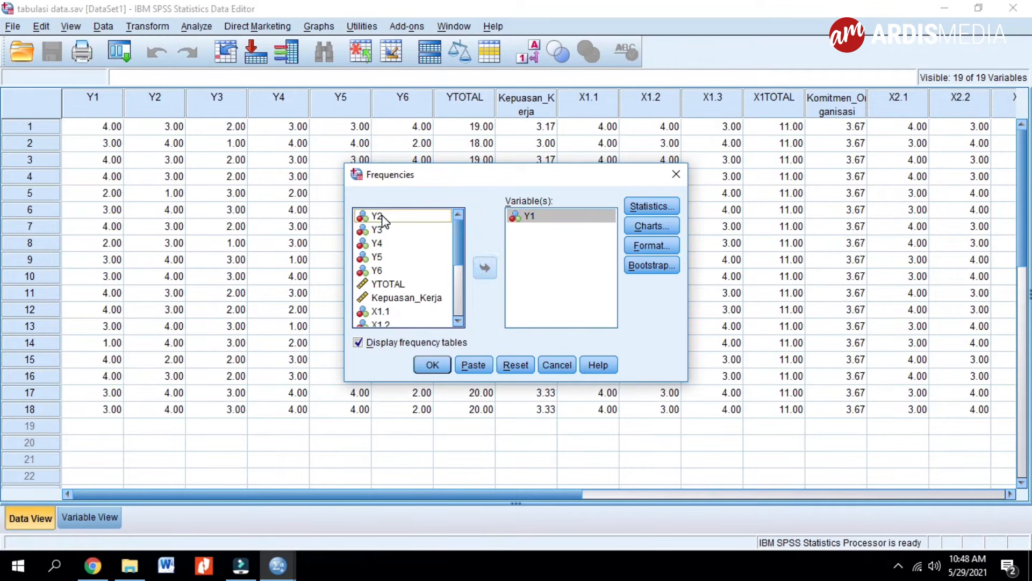
left_click(385, 272, "shift")
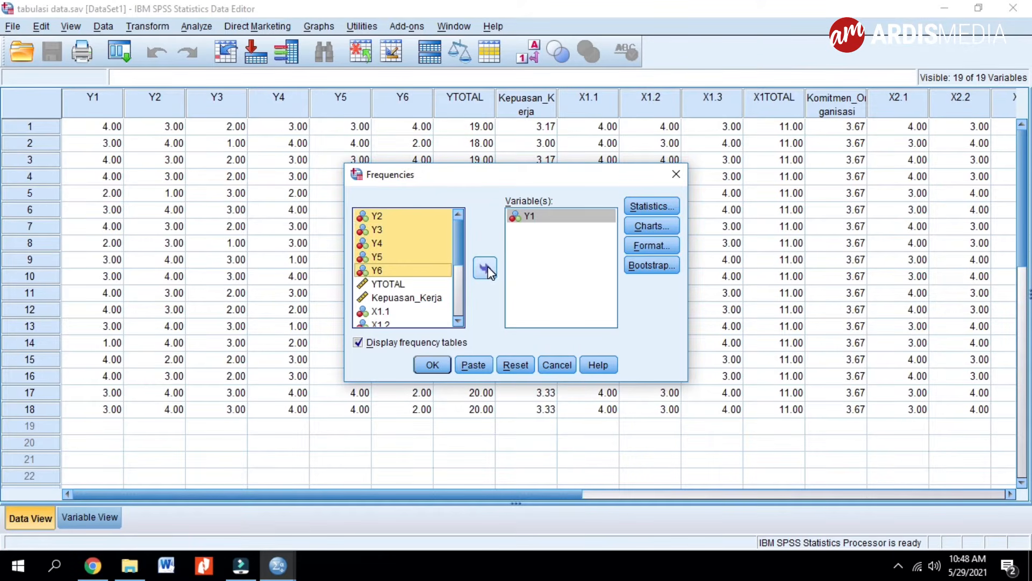
left_click(485, 268)
Step: Add the item variables X1.1 to X1.3 and X2.1 to X2.4 to the frequency analysis, leaving out the total and mean variables
left_click(388, 246)
left_click(387, 270, "shift")
left_click(484, 268)
left_click(386, 271)
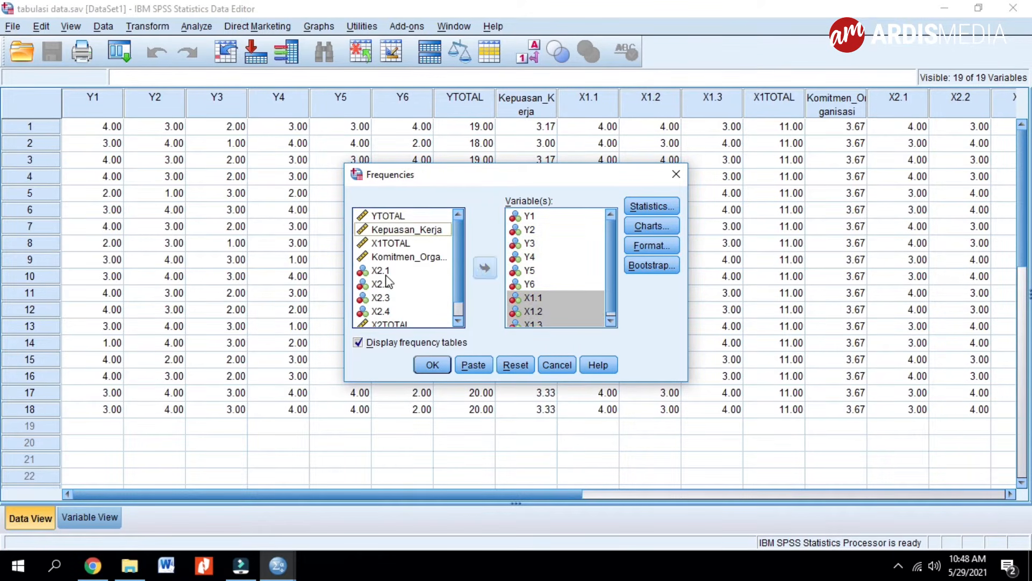
left_click(387, 310, "shift")
left_click(486, 271)
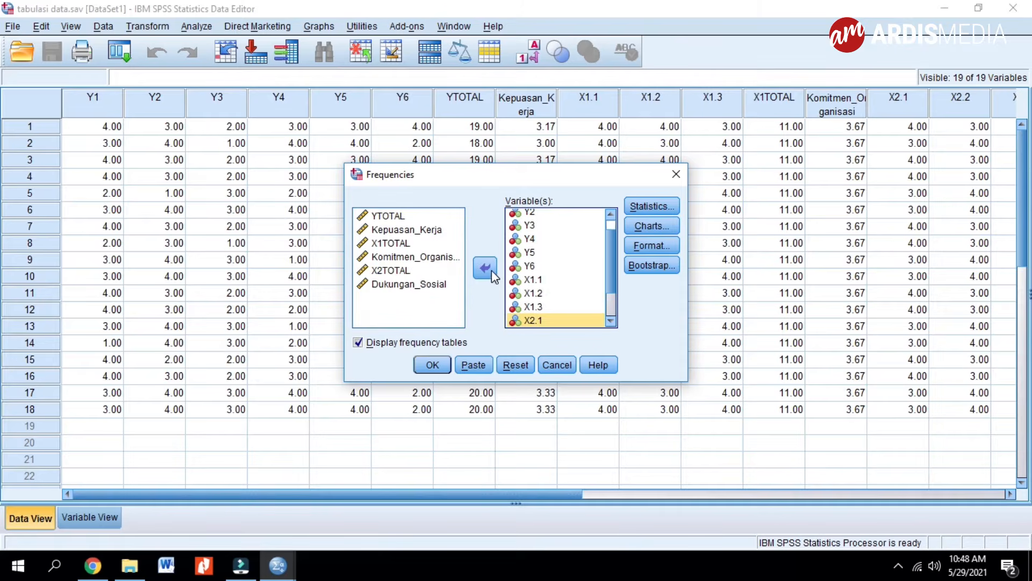
Step: Run the frequency analysis and maximise the output window to view the frequency tables from the beginning
left_click(544, 244)
left_click(551, 270)
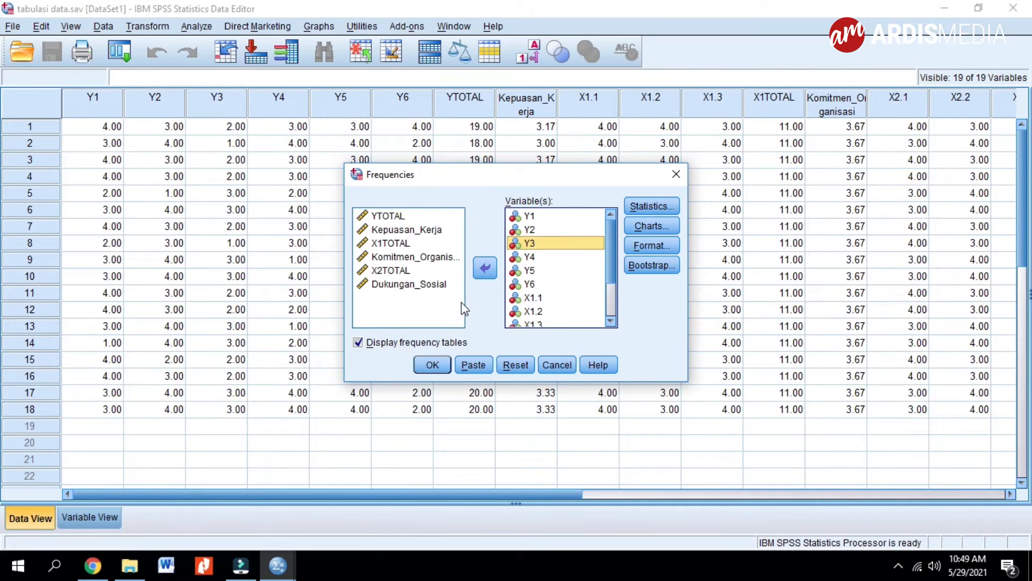
left_click(433, 364)
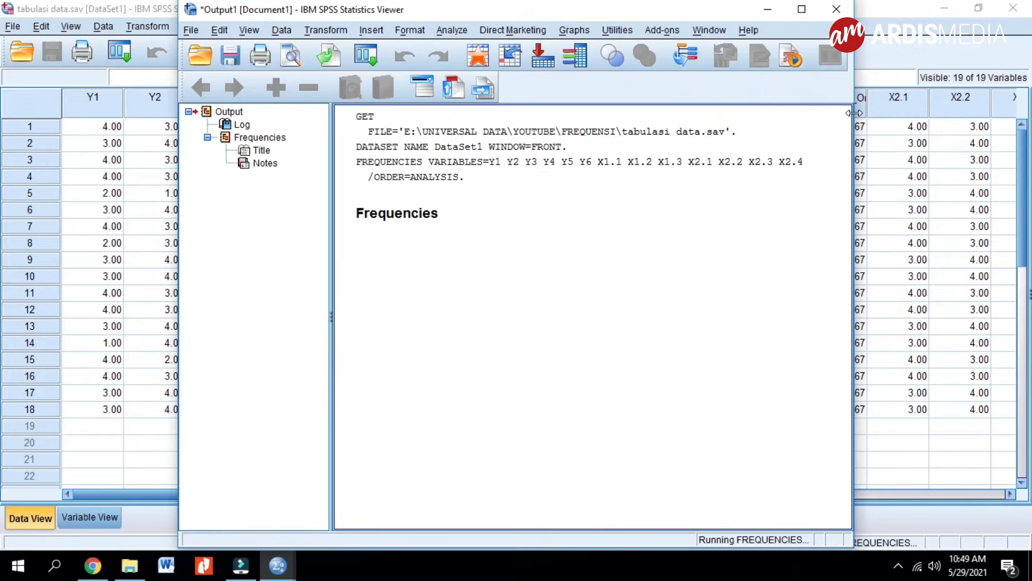
left_click(801, 9)
scroll(626, 240, "up", 10)
scroll(623, 242, "up", 15)
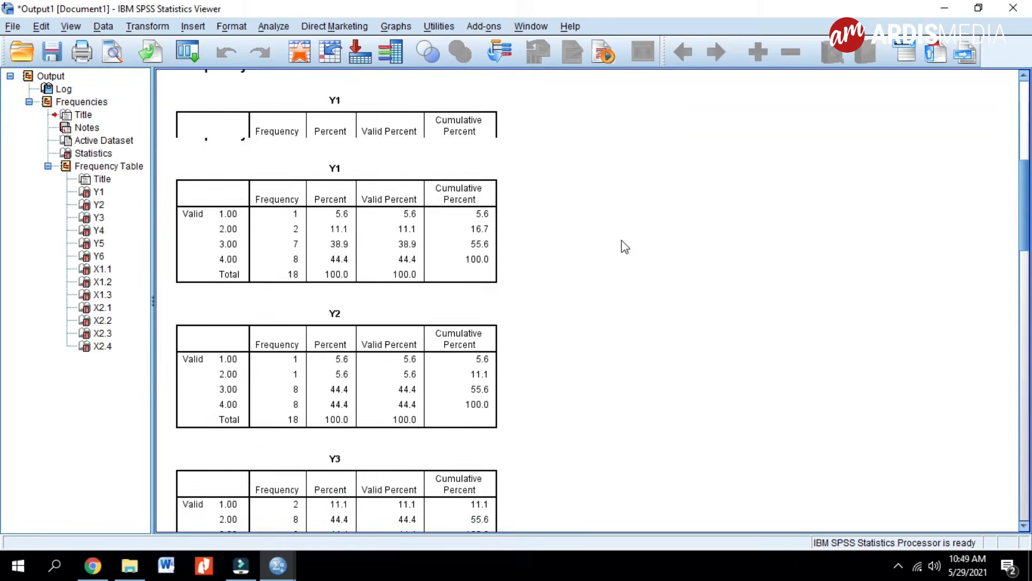
Step: Restore the output window to its smaller size and minimise the data editor to reach the FREQUENSI folder
left_click(978, 7)
left_click(80, 194)
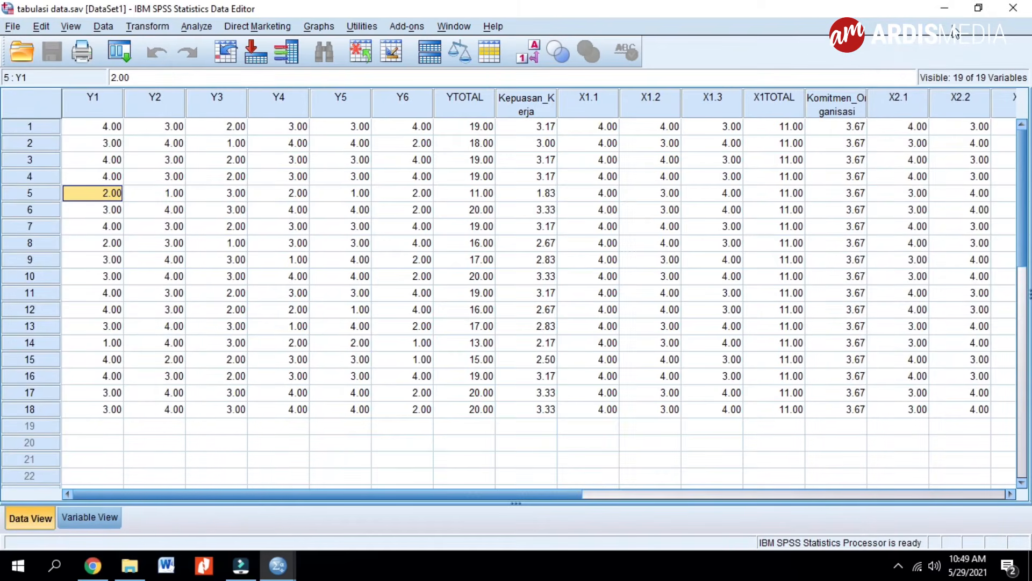
left_click(945, 8)
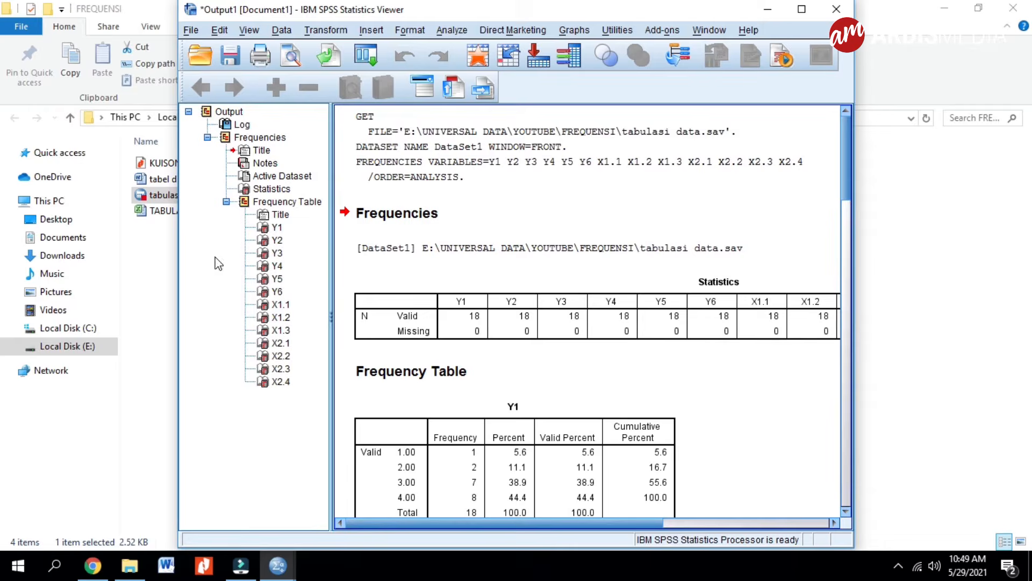
Step: Open tabel distribusi frekuensi.docx from the FREQUENSI folder in Word and restore its window to a smaller size
left_click(157, 233)
double_click(175, 182)
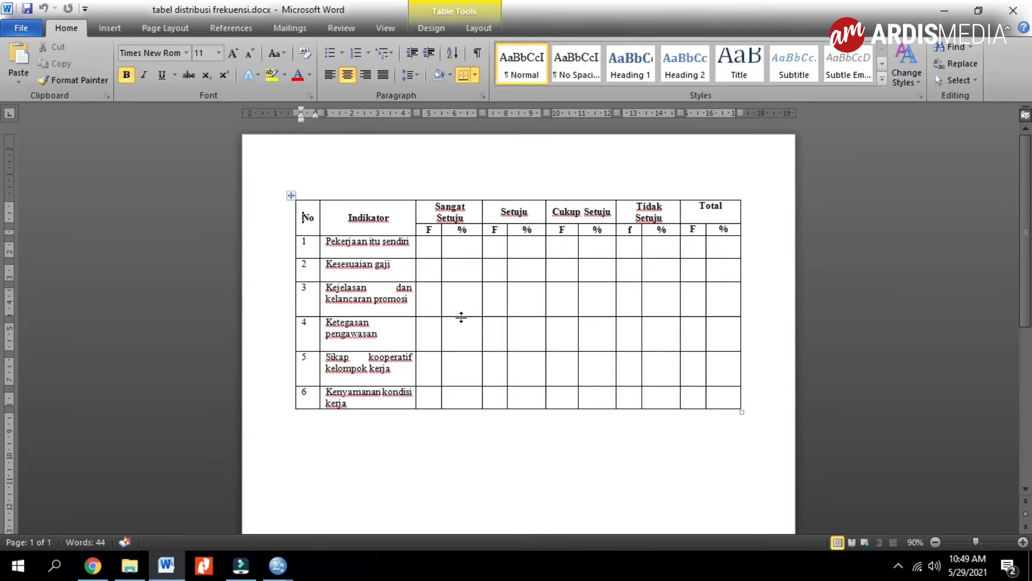
left_click(978, 10)
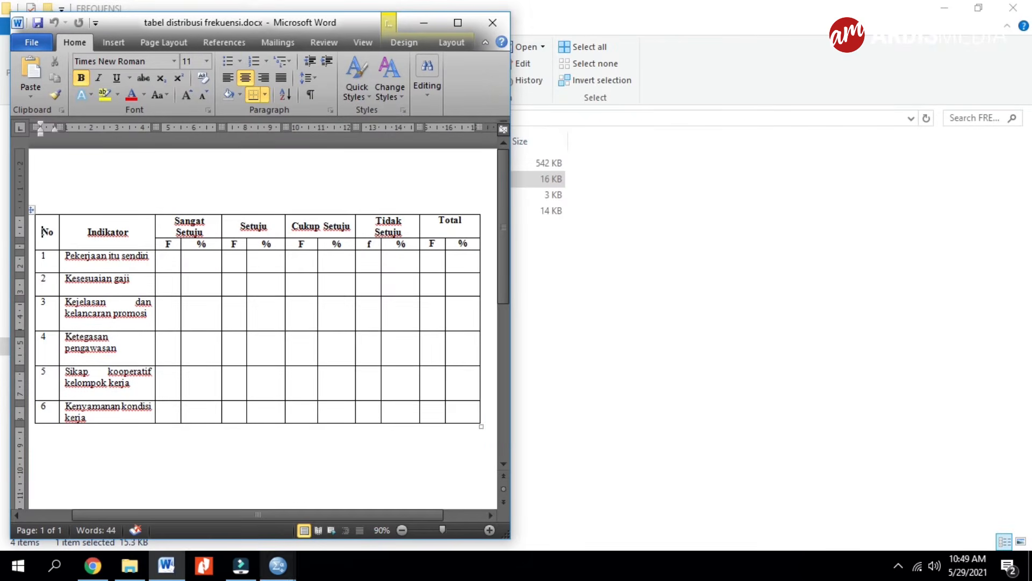
Step: Switch back to the SPSS output, place its window on the other side of the screen and select the Y1 frequency table
left_click(278, 565)
left_click(336, 501)
mouse_move(278, 565)
left_click(165, 499)
left_click_drag(693, 20, 869, 23)
scroll(625, 311, "down", 3)
left_click(625, 310)
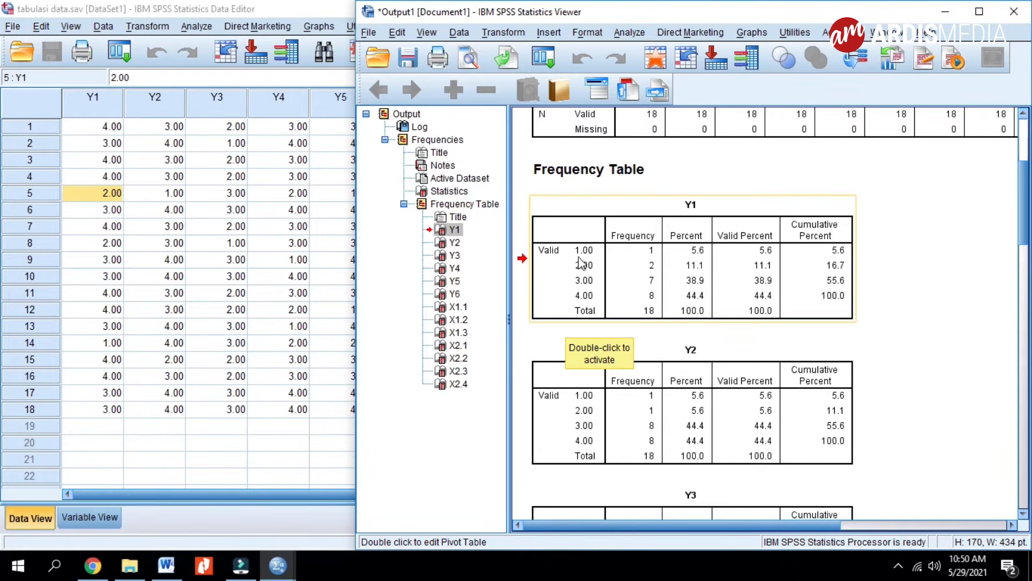
Step: Open KUISONER 1.pdf in Nitro Pro and enlarge its window beside the output so all answer columns of section KEPUASAN KERJA (Y) show
left_click(194, 572)
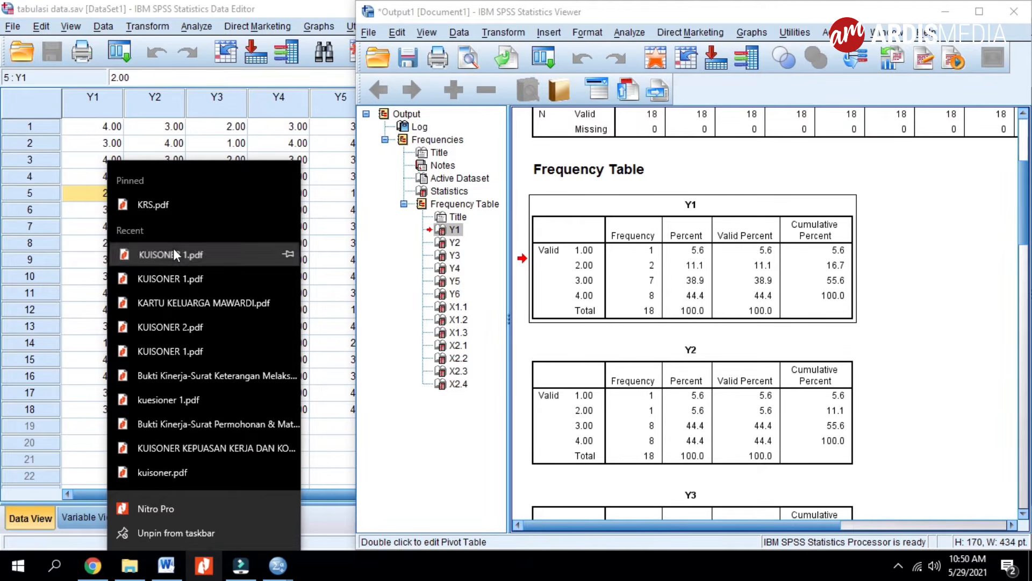
left_click(174, 253)
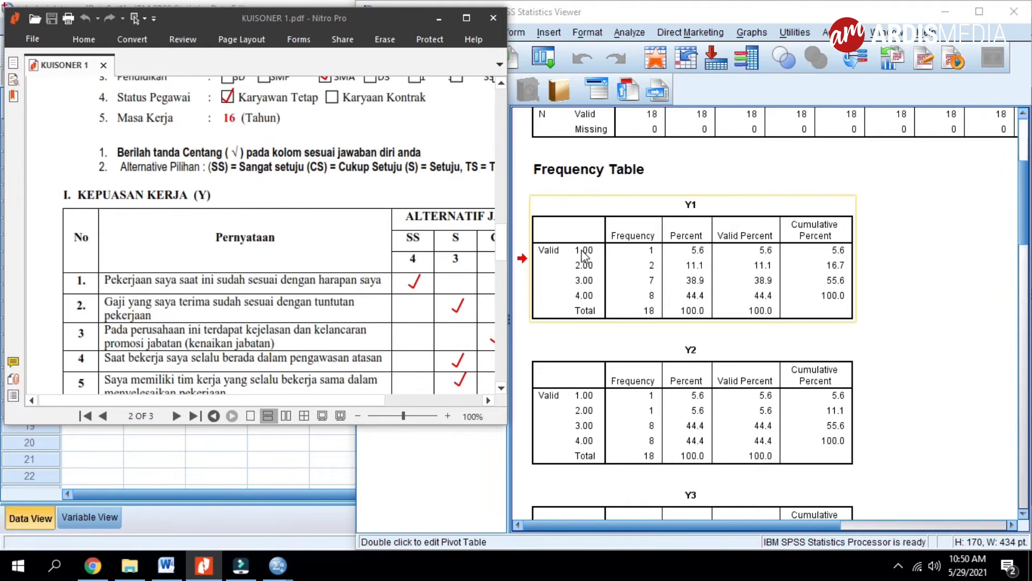
left_click_drag(507, 407, 530, 551)
left_click_drag(272, 526, 305, 534)
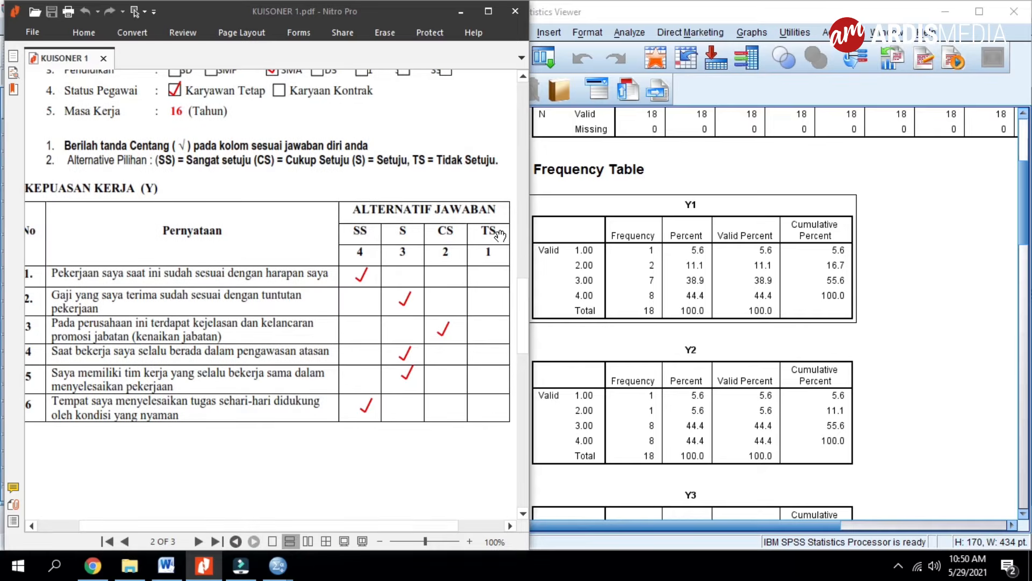
Step: Compare the values 1 to 4 in the Y1 frequency table with the questionnaire's answer options TS, CS, S and SS
left_click(551, 249)
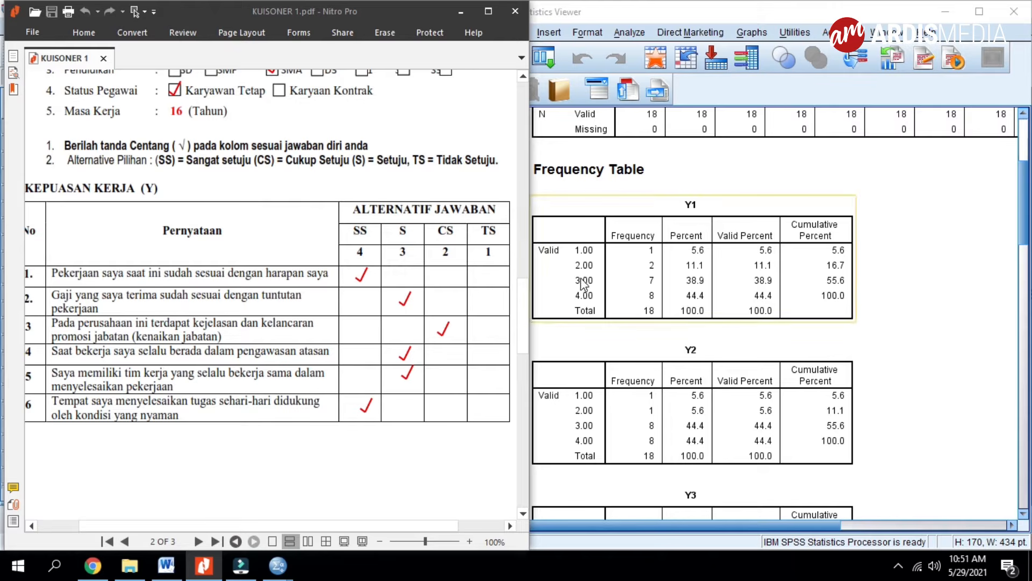
left_click(594, 280)
left_click(347, 251)
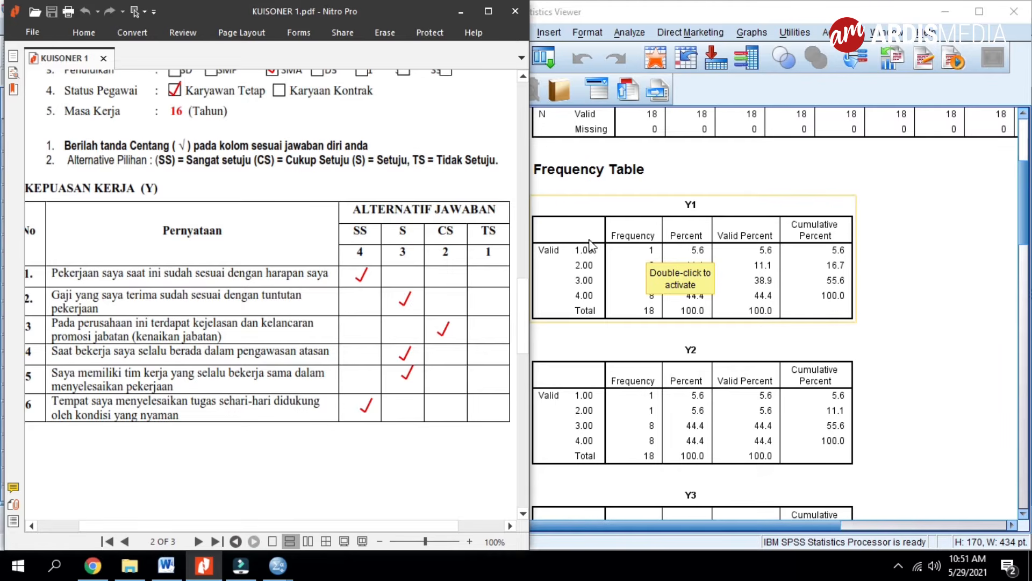
left_click(651, 257)
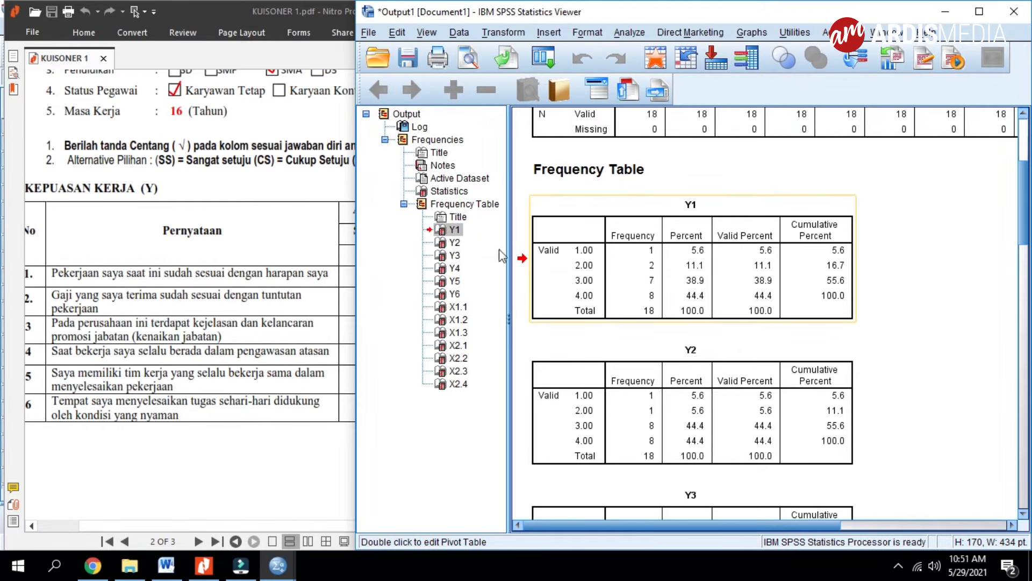
left_click(311, 254)
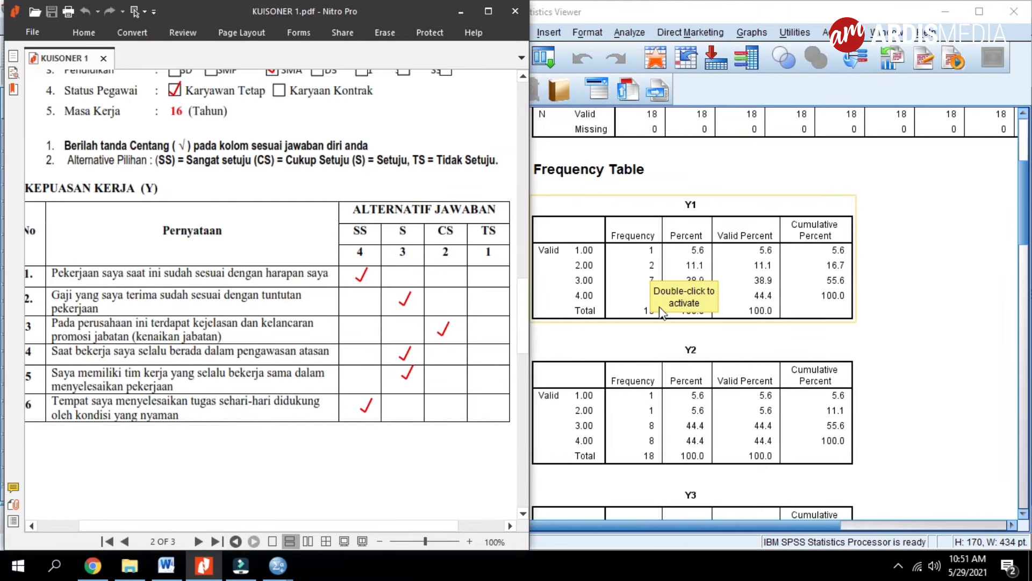
left_click(643, 289)
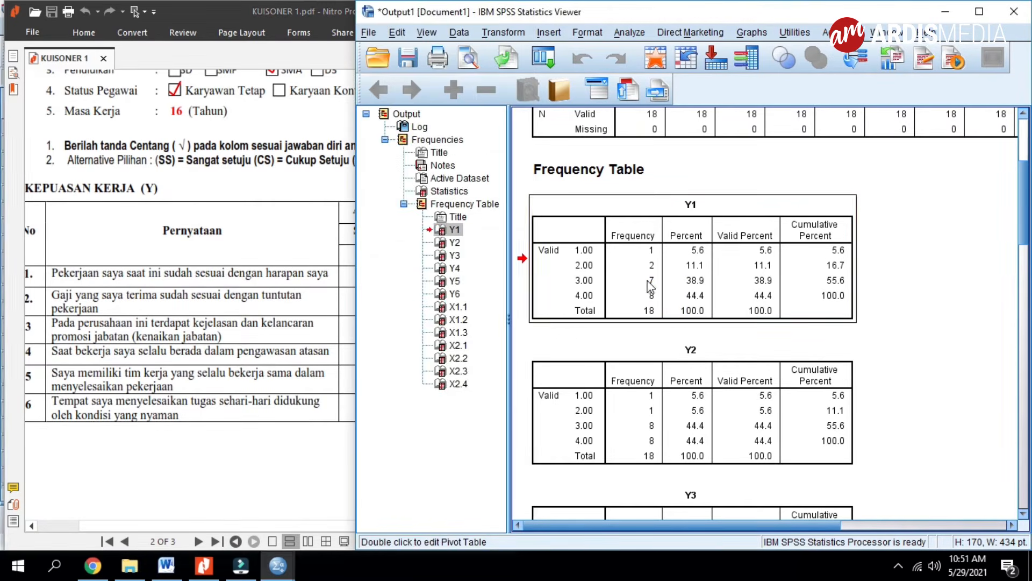
left_click(585, 283)
left_click(586, 282)
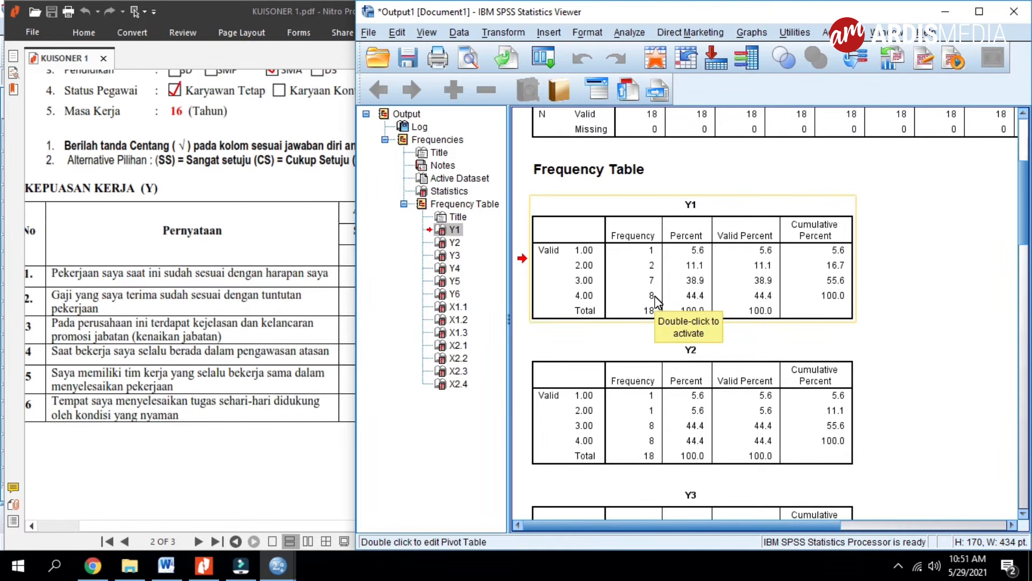
left_click(278, 267)
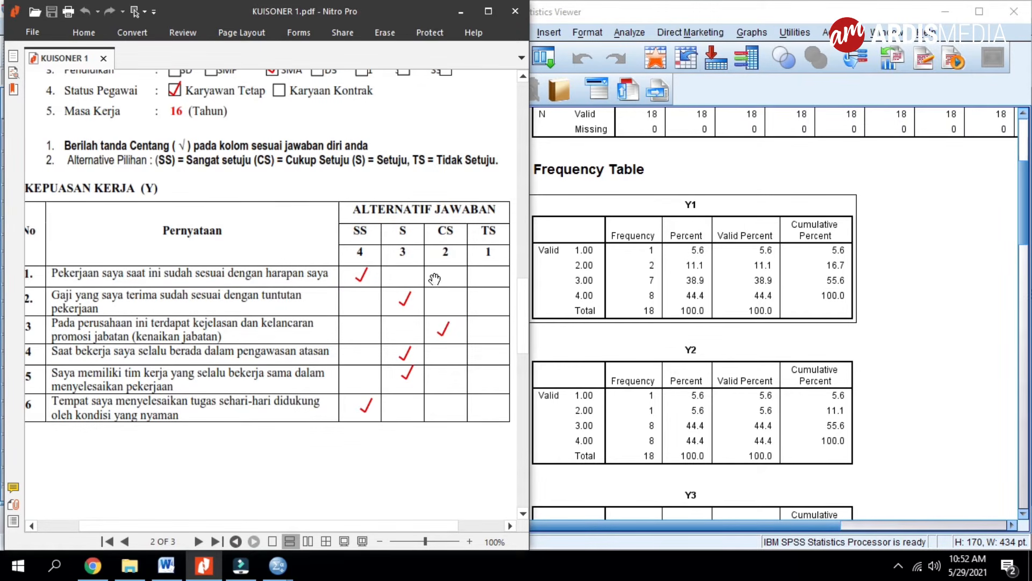
Step: Close the KUISONER 1 questionnaire and minimise the SPSS data editor to uncover the Word document
left_click(517, 11)
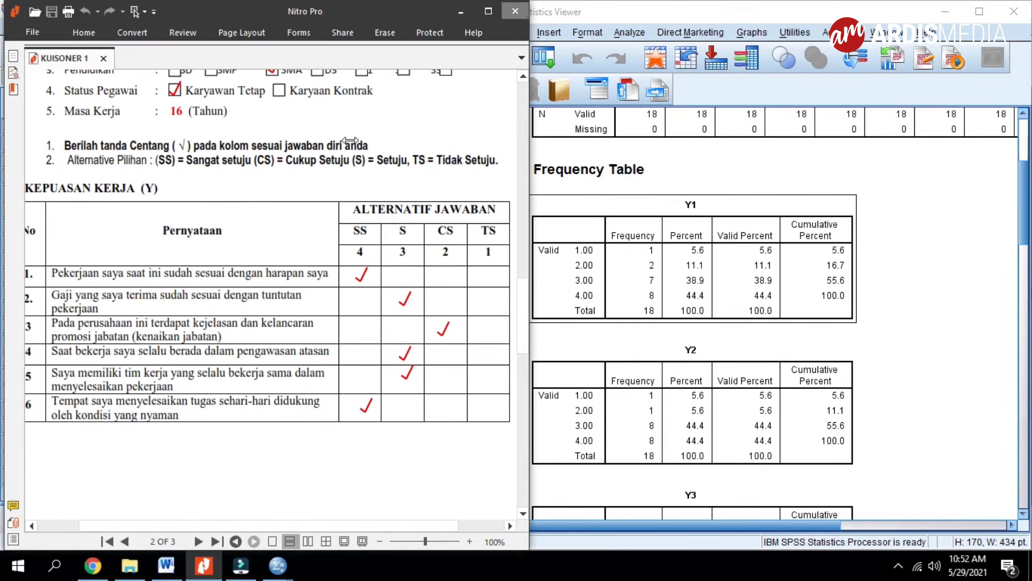
left_click(217, 227)
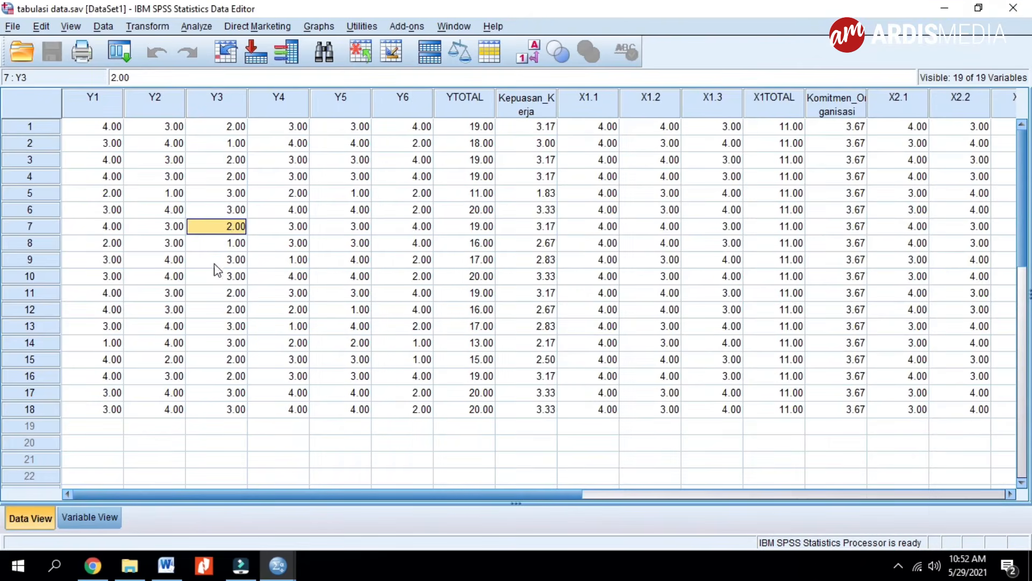
left_click(958, 12)
Step: Place the cursor in the Sangat Setuju F cell of the Pekerjaan itu sendiri row and move the Word window clear of the Y1 table
left_click(197, 263)
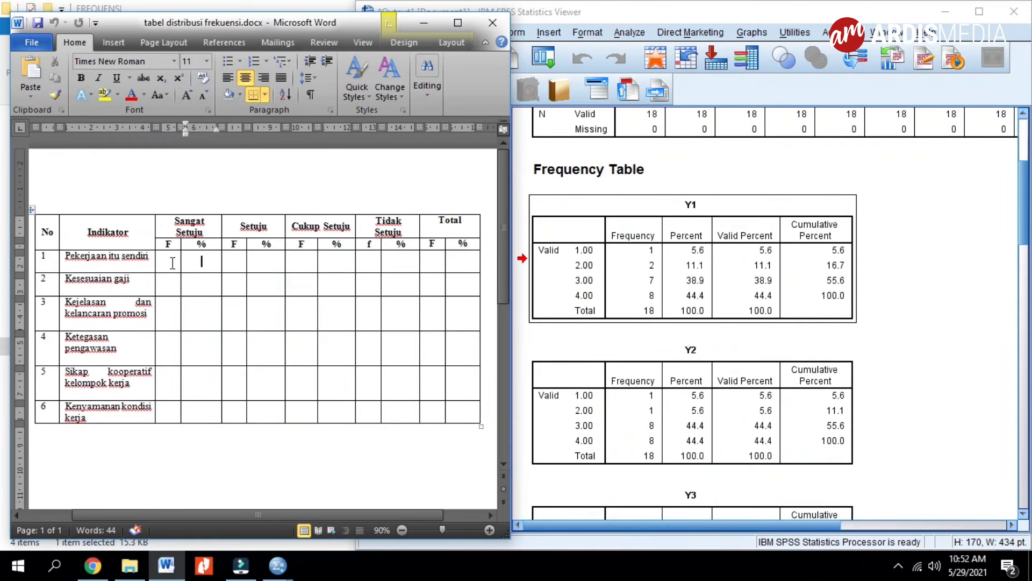
left_click(645, 269)
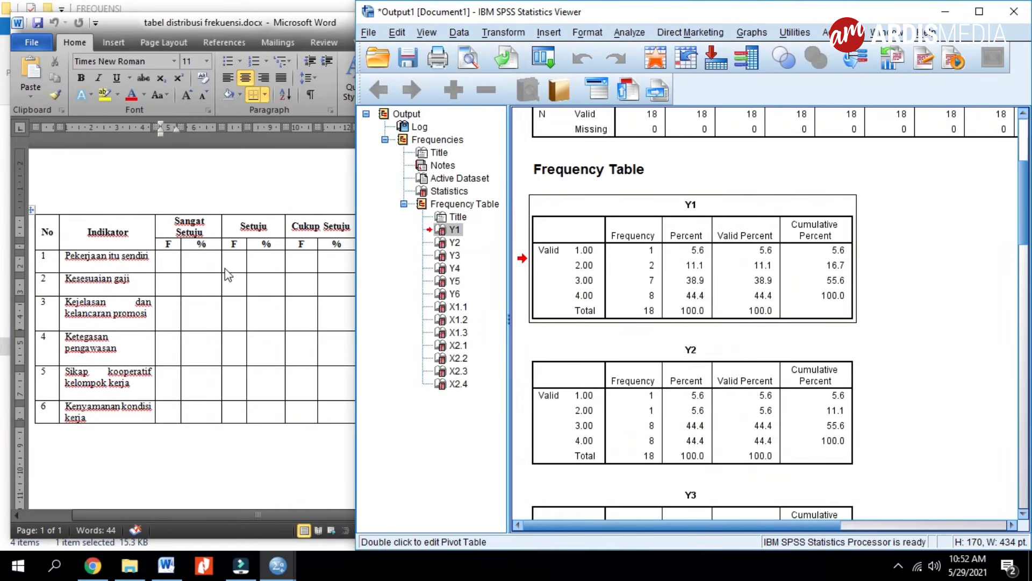
left_click(172, 262)
left_click_drag(350, 20, 280, 20)
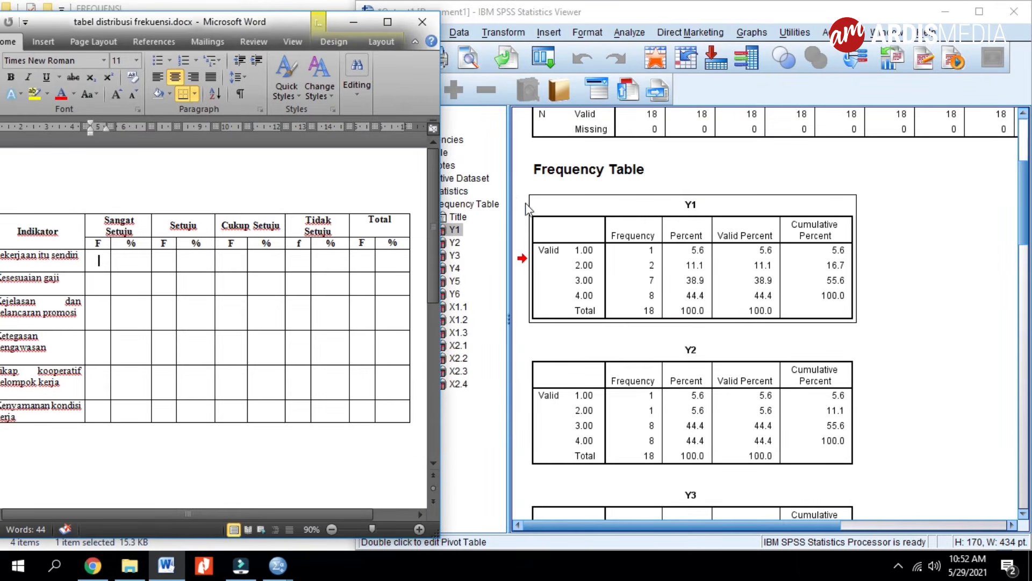
Step: Enter value 1.00's Y1 results under Tidak Setuju for Pekerjaan itu sendiri: 1 for f and 5.6 for %
left_click(591, 259)
left_click(330, 262)
left_click(302, 261)
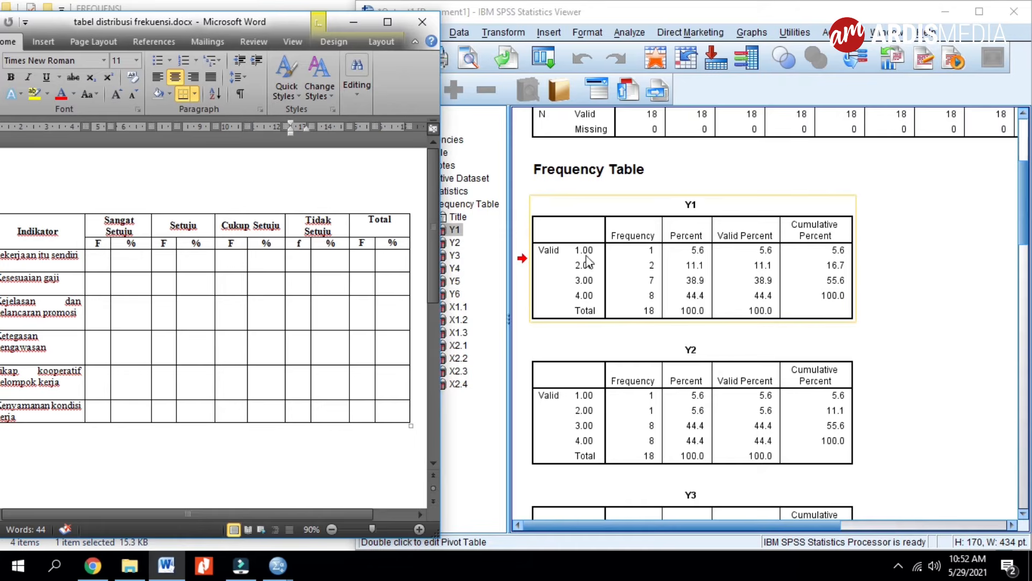
type("1")
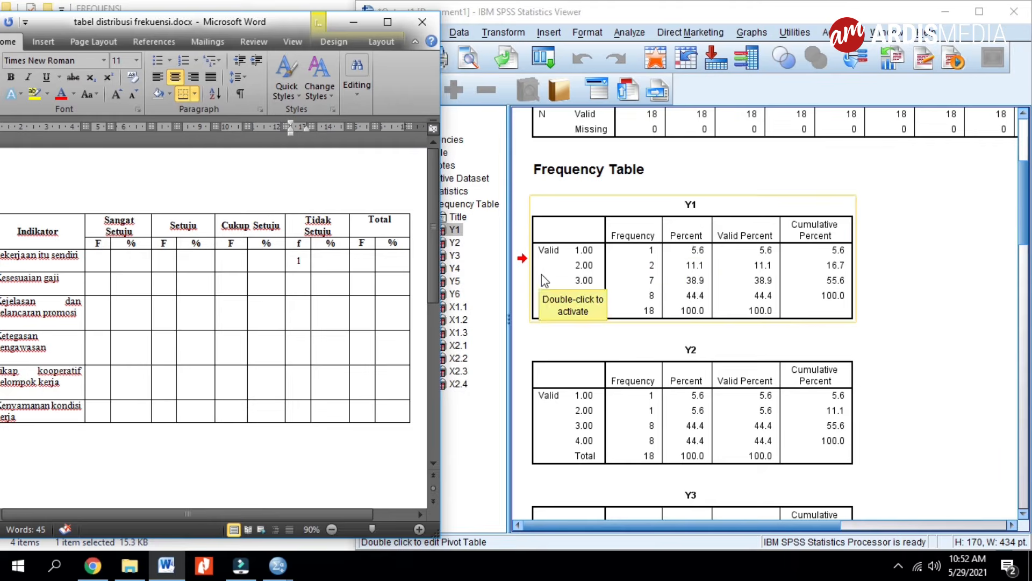
left_click(326, 260)
type("5.6")
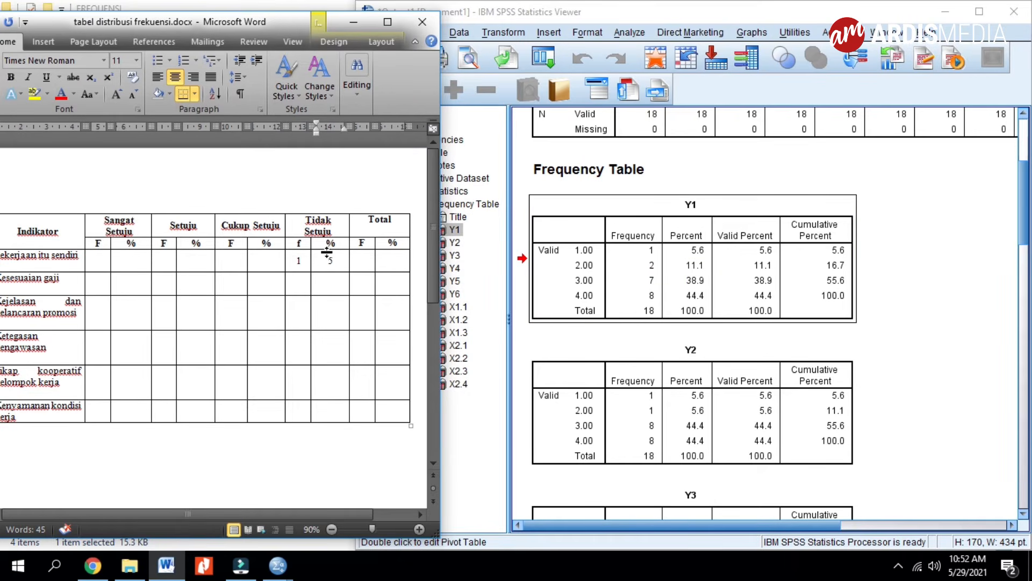
Step: Enter value 2.00's Y1 results under Cukup Setuju for Pekerjaan itu sendiri: 2 for F and 11.1 for %
left_click(650, 268)
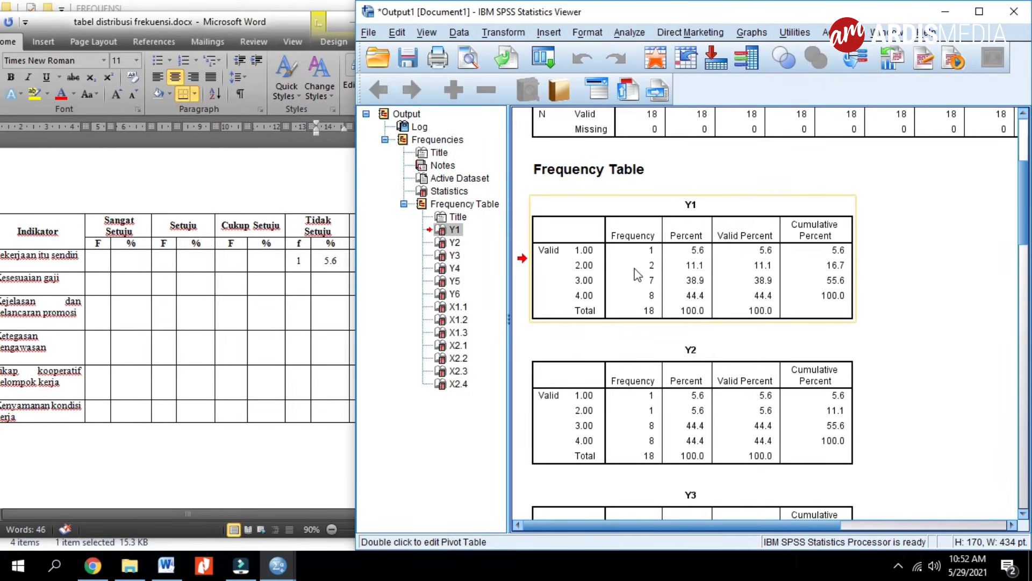
left_click(231, 267)
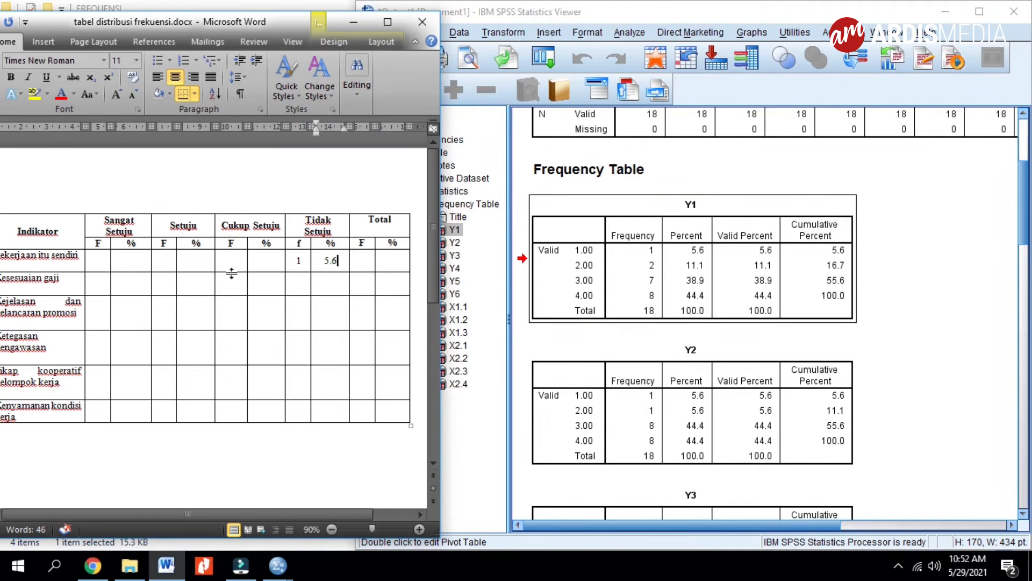
type("2")
left_click(670, 269)
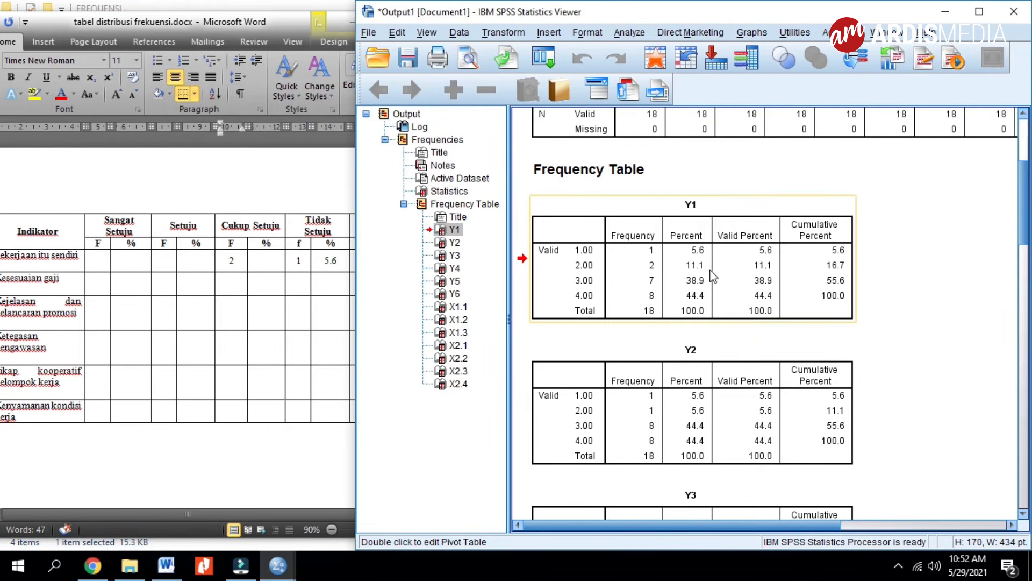
left_click(196, 299)
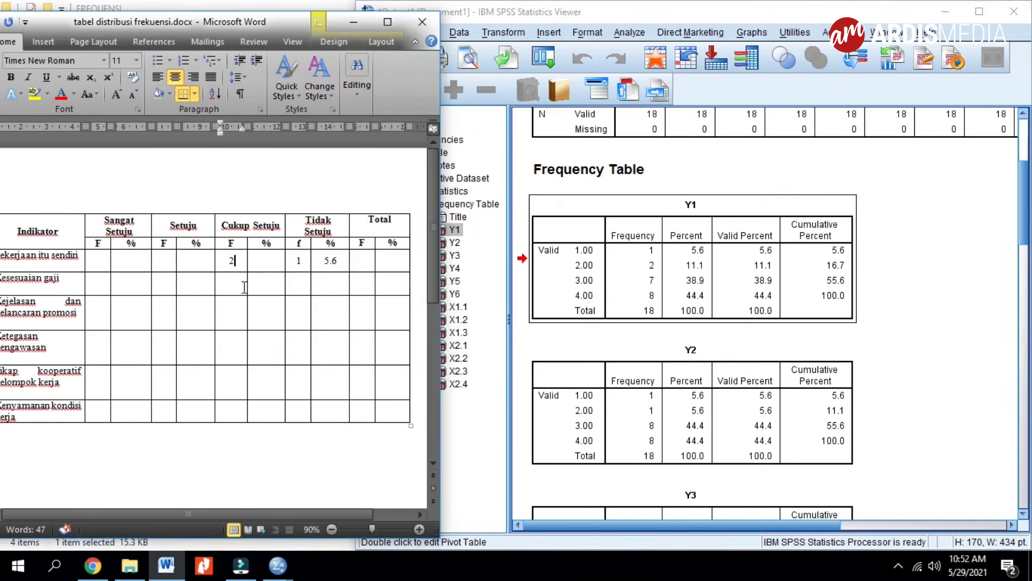
left_click(254, 266)
left_click(259, 264)
type("11.1")
Step: Enter value 3.00's Y1 results under Setuju for Pekerjaan itu sendiri: 7 for F and 38.9 for %
left_click(647, 280)
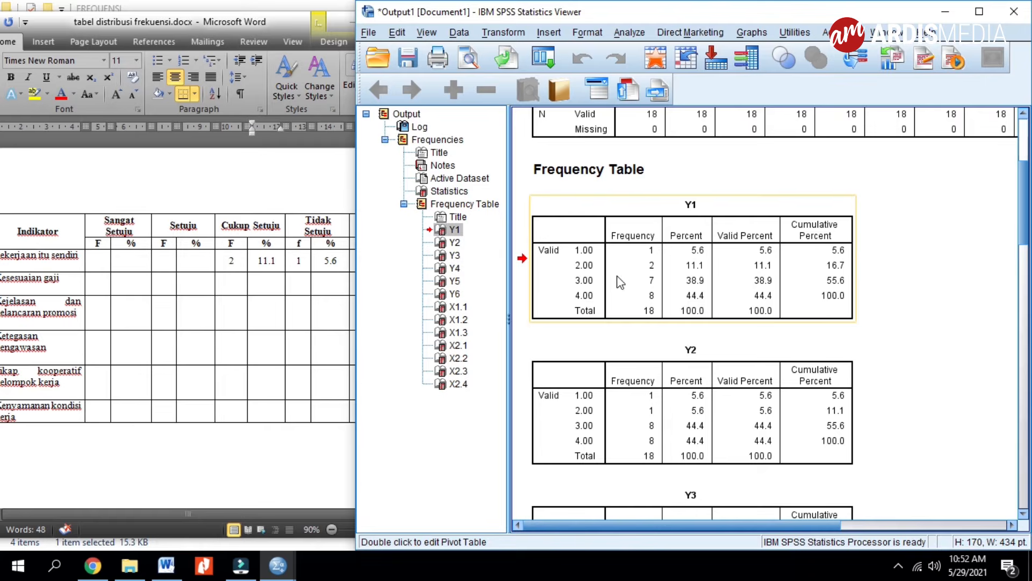
left_click(187, 273)
left_click(164, 263)
type("7")
left_click(197, 267)
type("38")
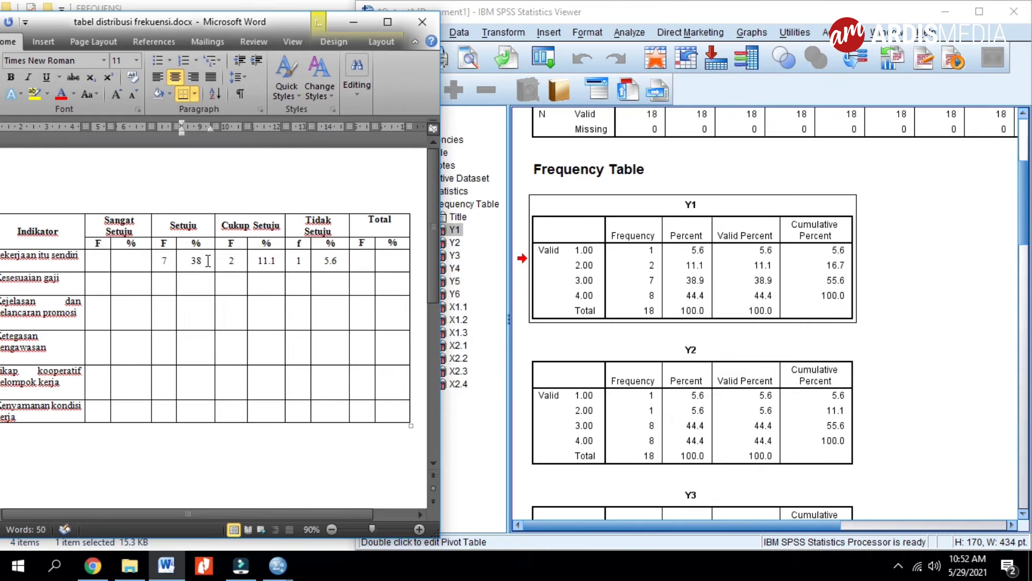
type(".9")
Step: Enter value 4.00's Y1 results under Sangat Setuju for Pekerjaan itu sendiri: 8 for F and 44.4 for %
left_click(86, 269)
left_click(93, 267)
left_click(642, 301)
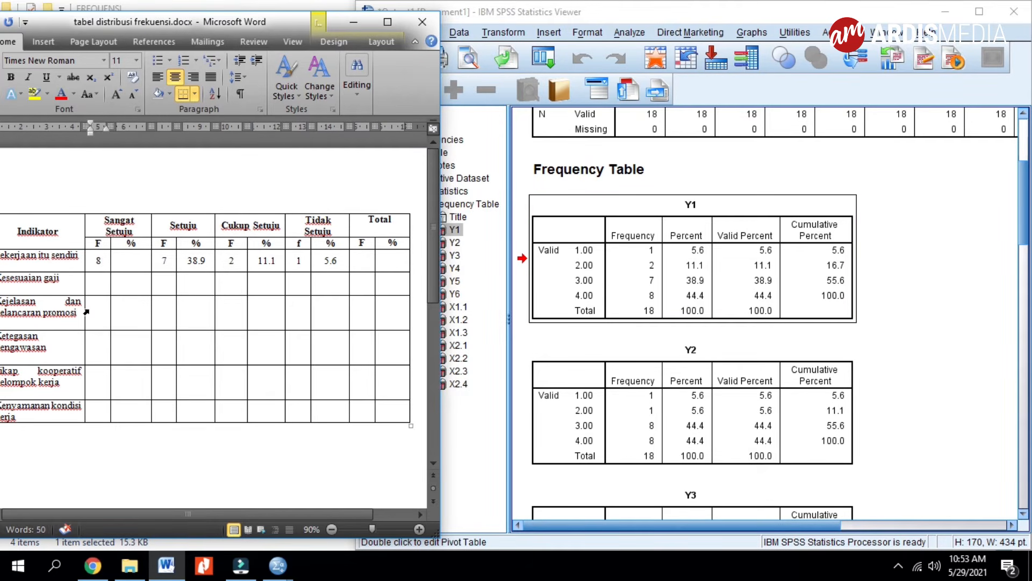
left_click(138, 269)
type("44.4")
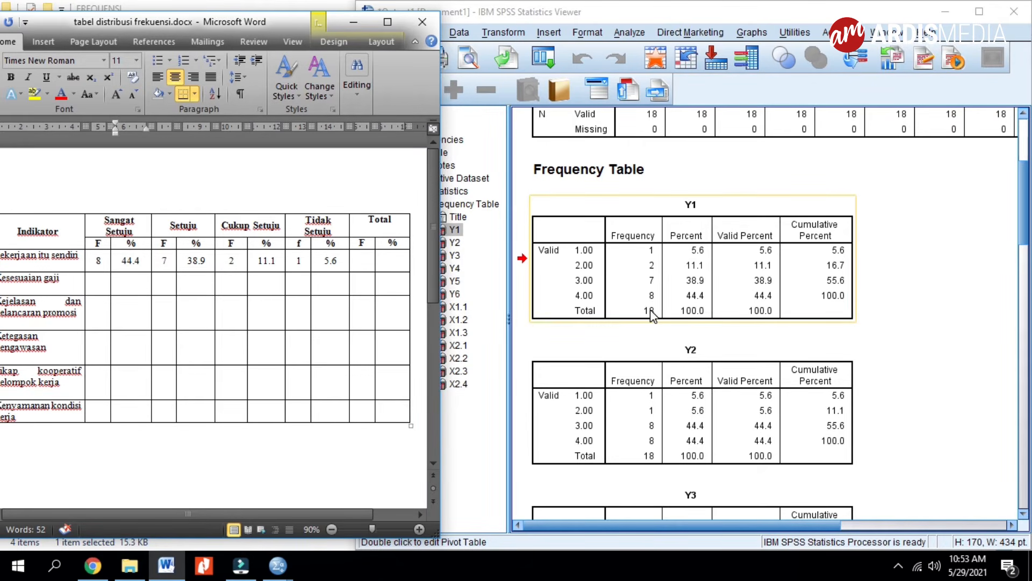
Step: Complete the Total columns of the Pekerjaan itu sendiri row with 18 for F and 100 for %
left_click(360, 260)
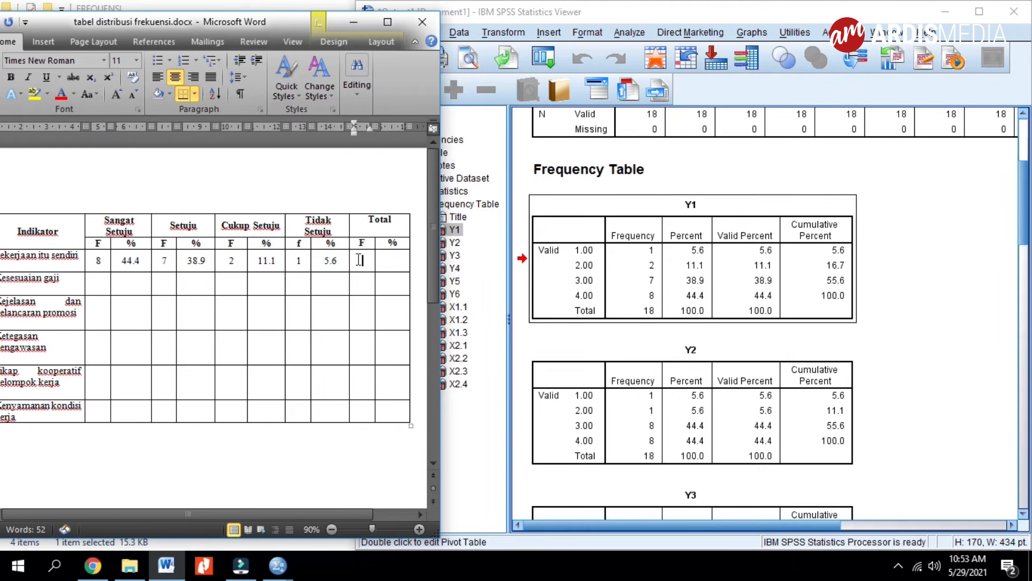
type("18")
left_click(395, 259)
type("100")
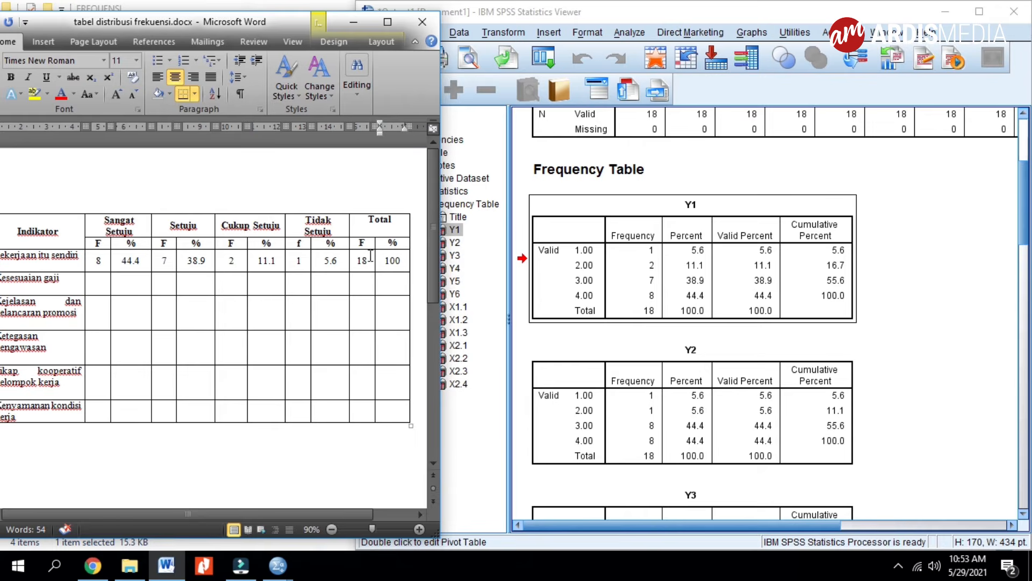
Step: Check the number of respondent rows in the tabulasi data.sav data editor, and return to the Pekerjaan itu sendiri row in Word
left_click(293, 552)
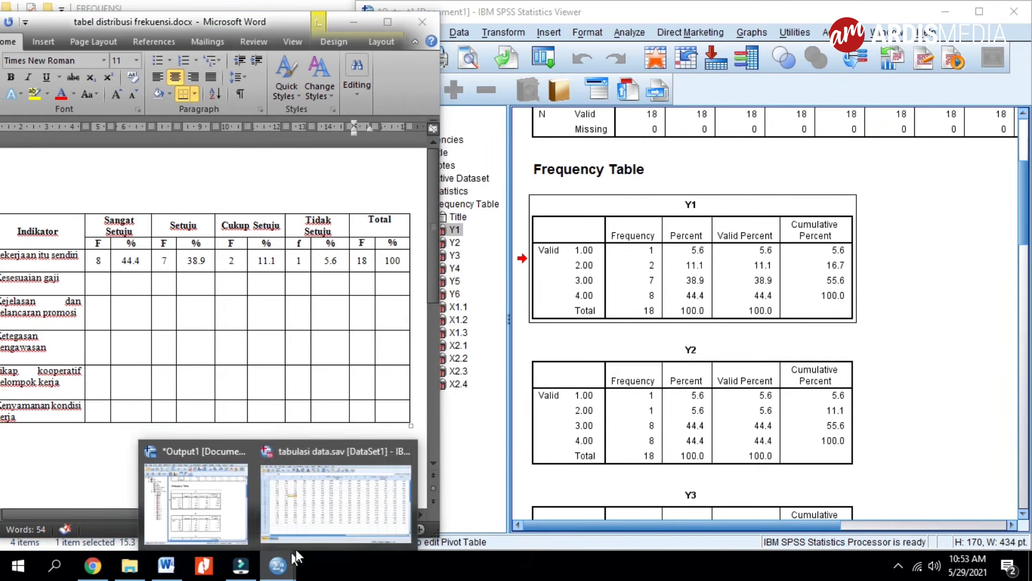
left_click(276, 525)
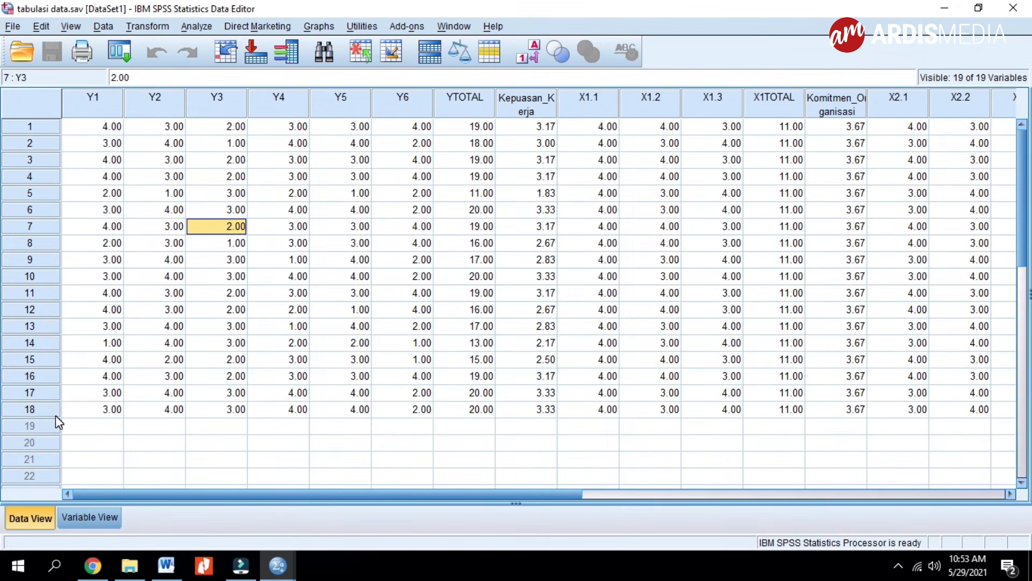
left_click(37, 414)
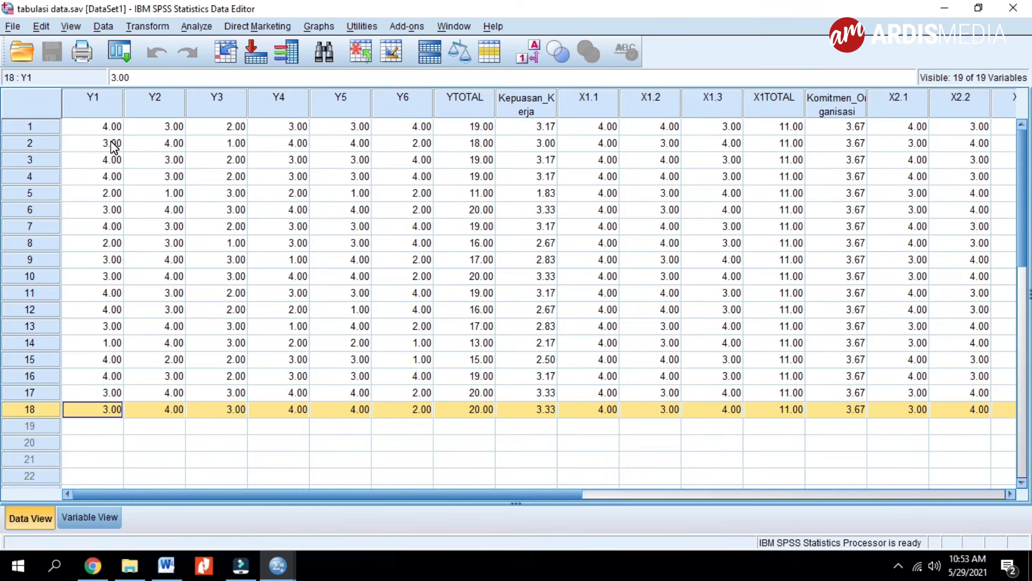
left_click(945, 8)
left_click(257, 306)
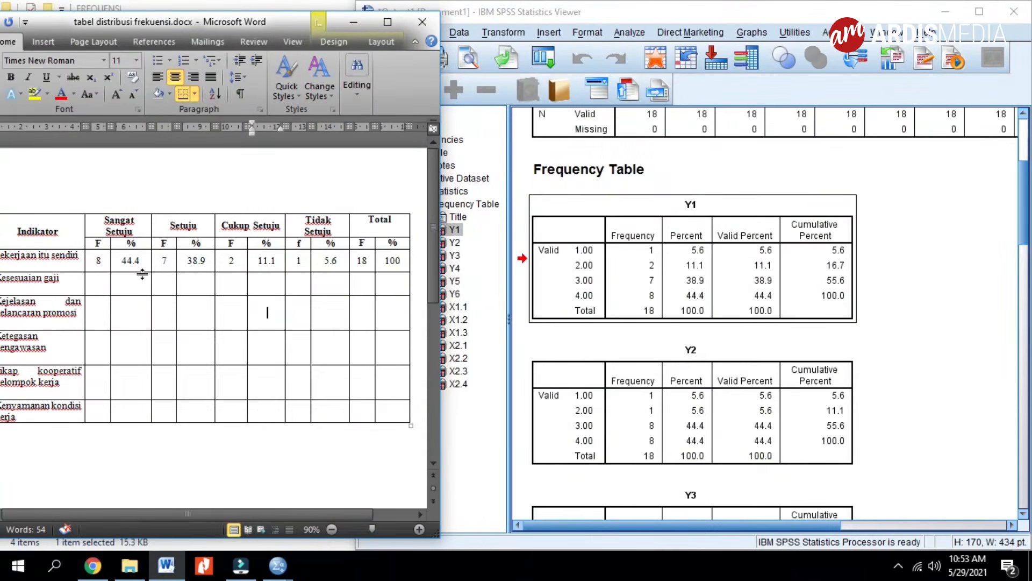
left_click_drag(107, 261, 387, 266)
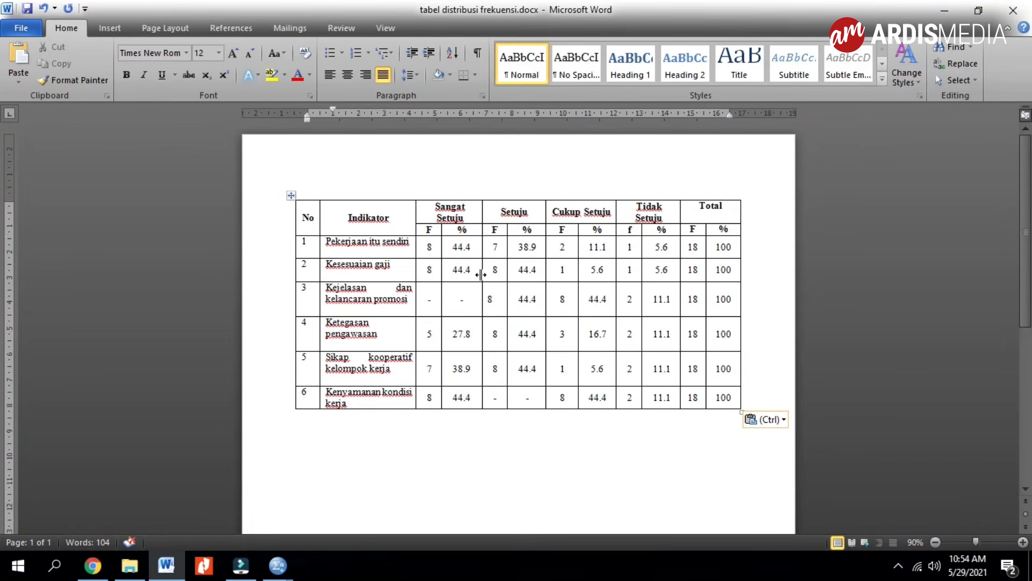
Step: Restore the Word window to a smaller size and place it beside the SPSS output so the whole table and the frequency tables show
left_click(979, 10)
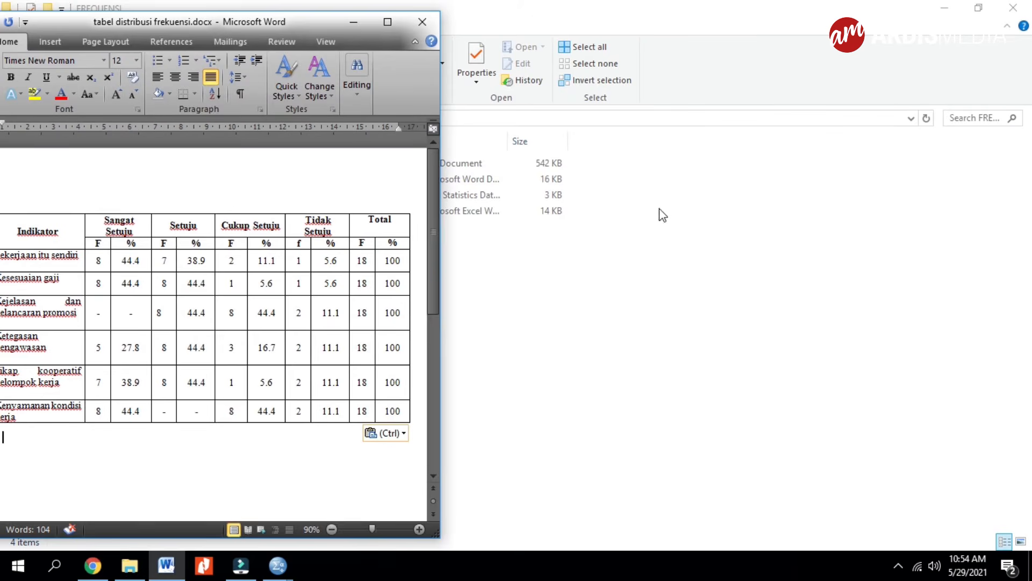
mouse_move(278, 564)
mouse_move(342, 525)
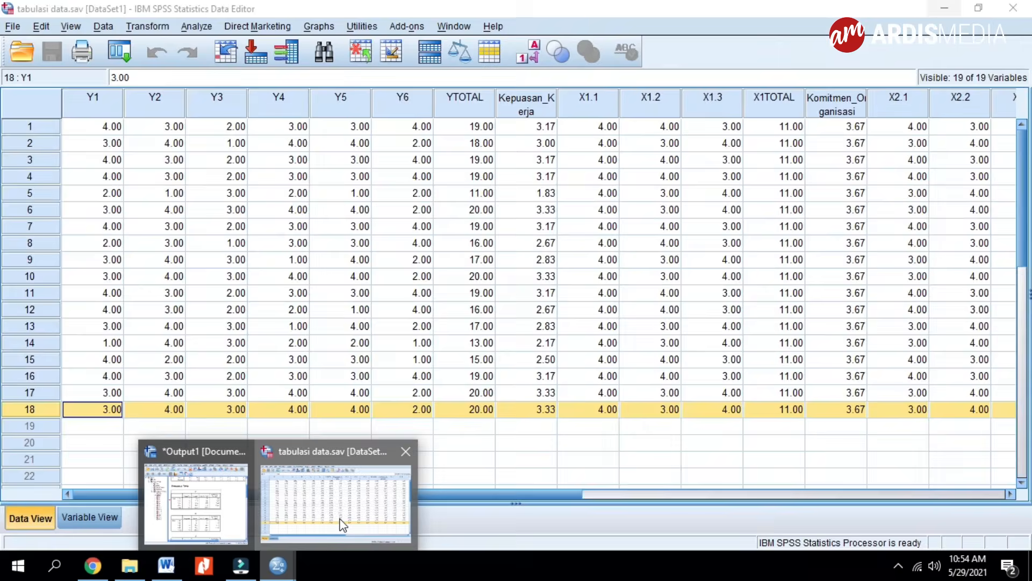
left_click(222, 500)
left_click(204, 337)
left_click_drag(256, 21, 341, 25)
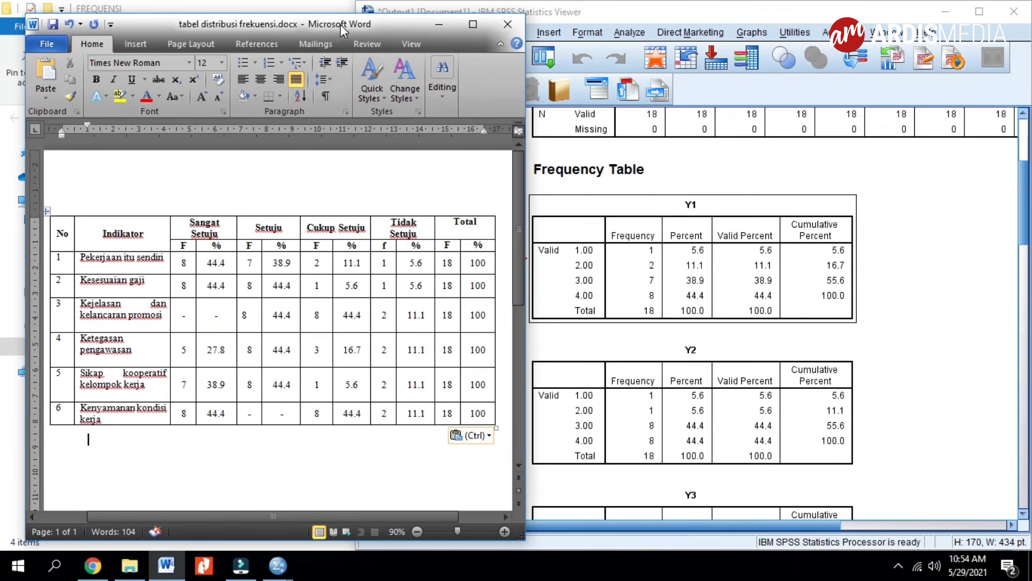
Step: Compare the dashes under Sangat Setuju in the Kejelasan dan kelancaran promosi row with the values listed in the Y3 frequency table
left_click_drag(190, 314, 225, 321)
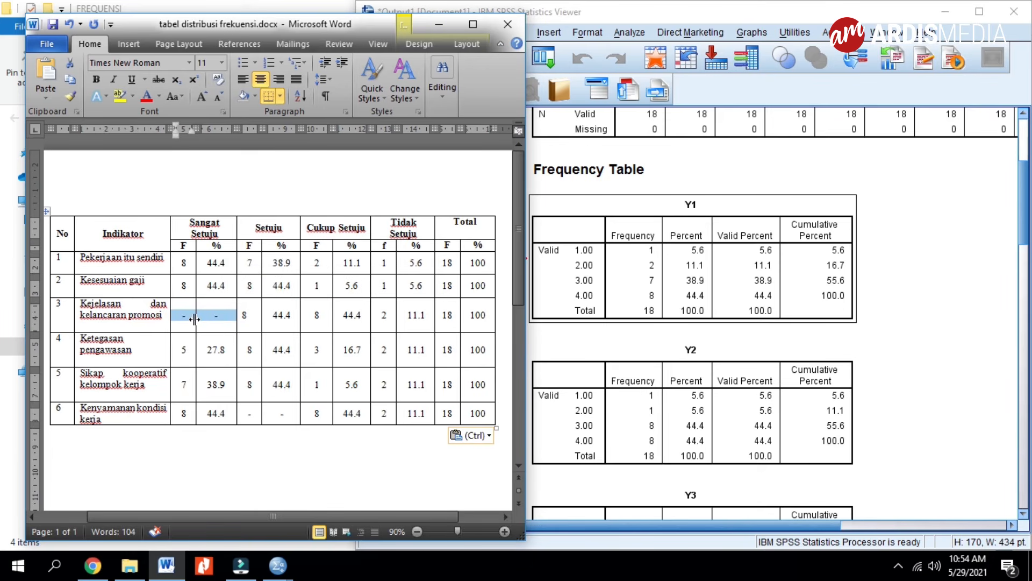
left_click_drag(70, 309, 129, 315)
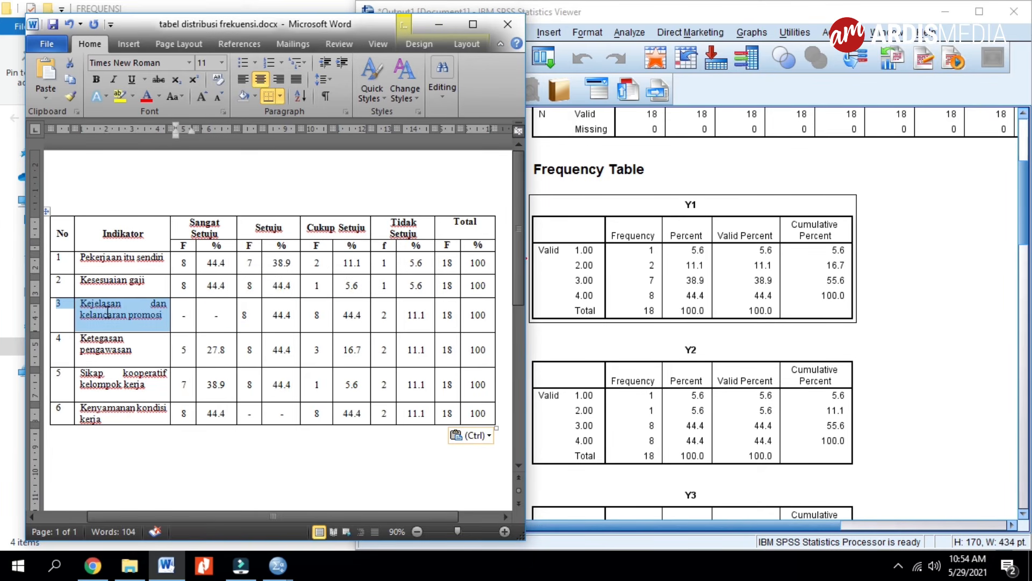
left_click(624, 278)
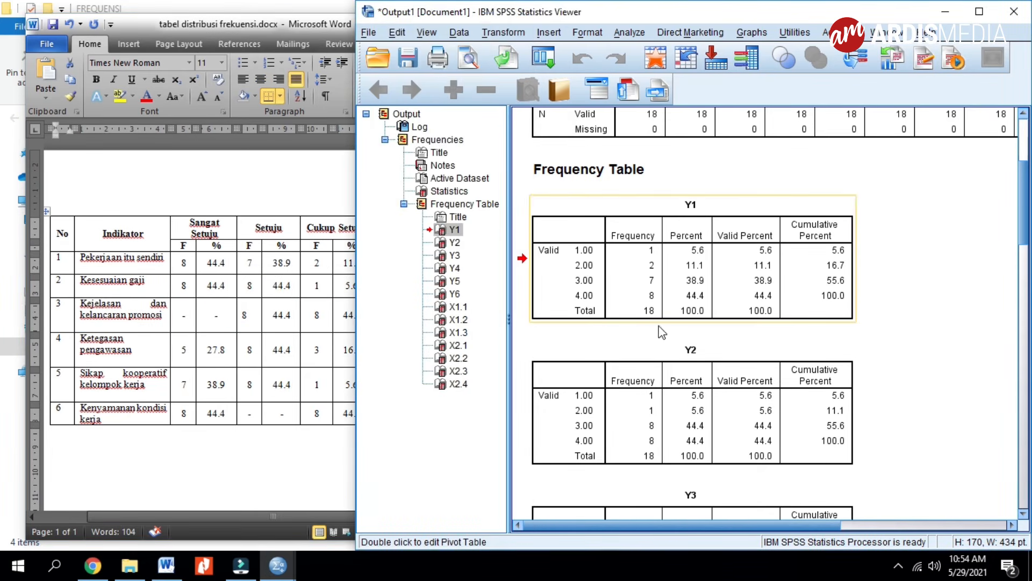
scroll(656, 344, "down", 3)
scroll(683, 414, "down", 3)
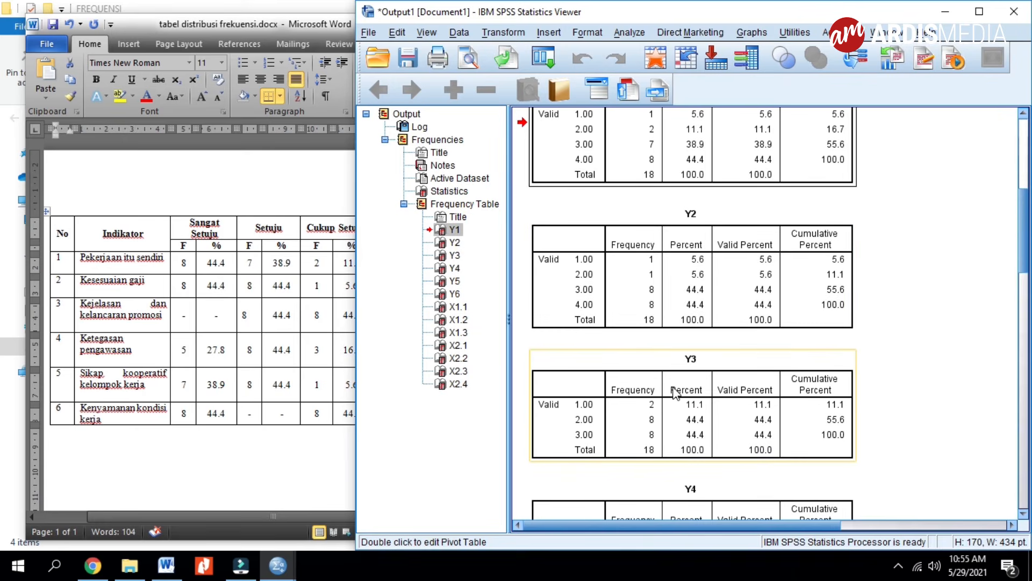
left_click(677, 398)
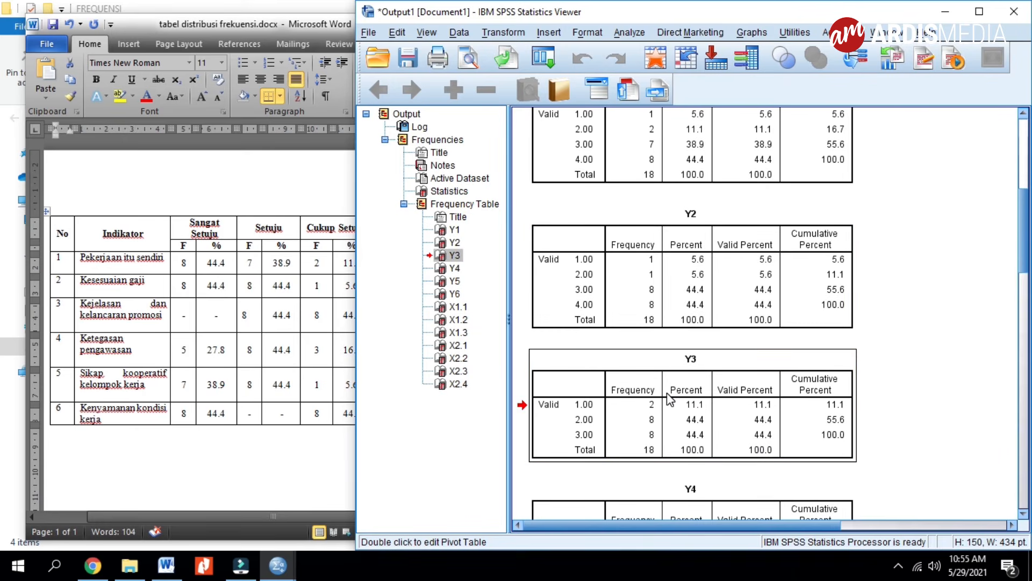
left_click(197, 317)
type("-")
left_click_drag(172, 311, 217, 318)
key("ctrl+c")
Step: Compare the answer values listed in the Y3 frequency table with those in the Y2 and Y4 tables
left_click(679, 319)
left_click(694, 417)
left_click(656, 486)
scroll(656, 490, "down", 2)
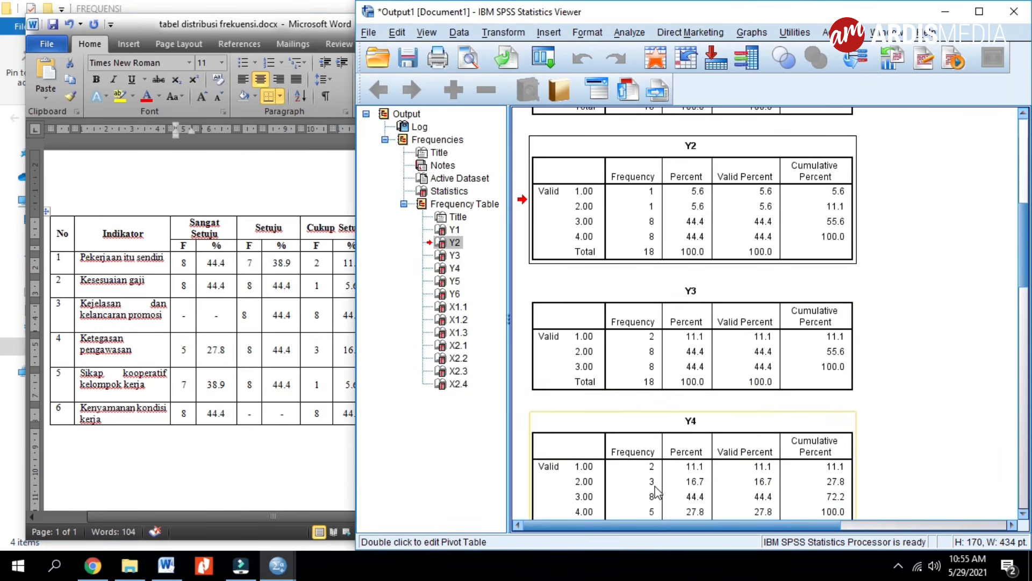
scroll(656, 491, "down", 4)
left_click(622, 456)
left_click(587, 385)
left_click(633, 218)
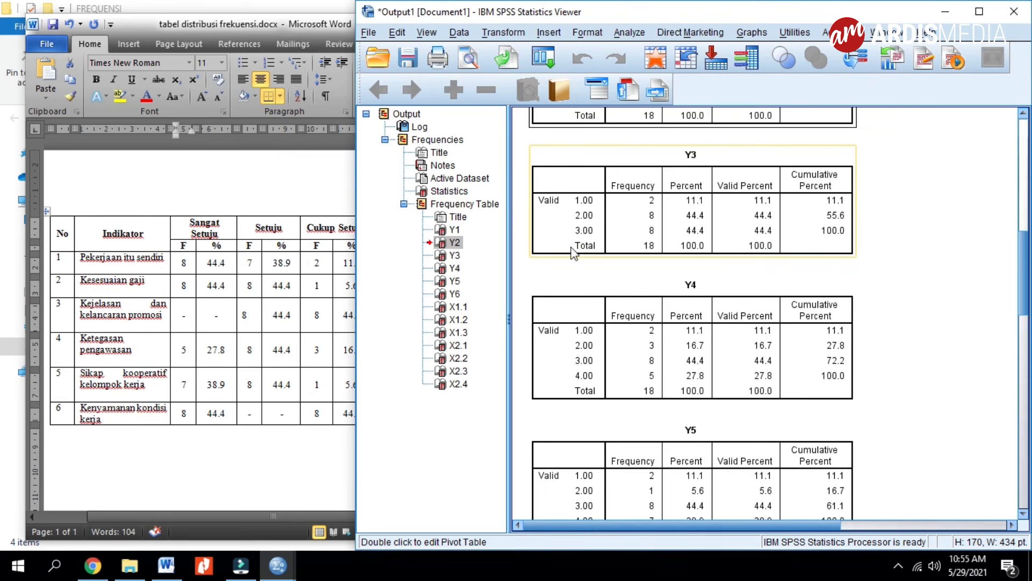
Step: Compare the dashes under Setuju in the Kenyamanan kondisi kerja row with the values listed in the Y6 frequency table
left_click(287, 285)
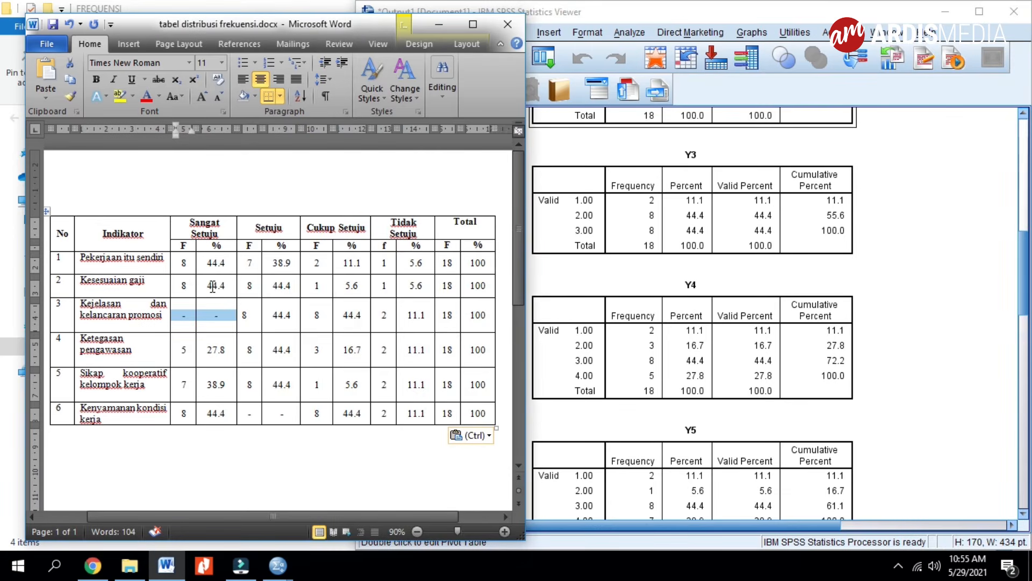
left_click(250, 411)
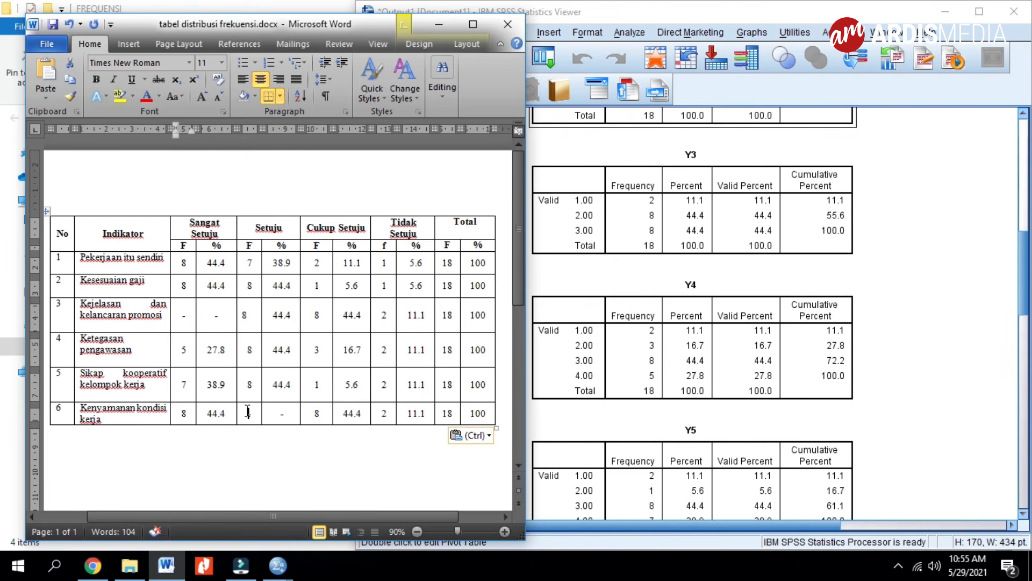
key("ctrl+v")
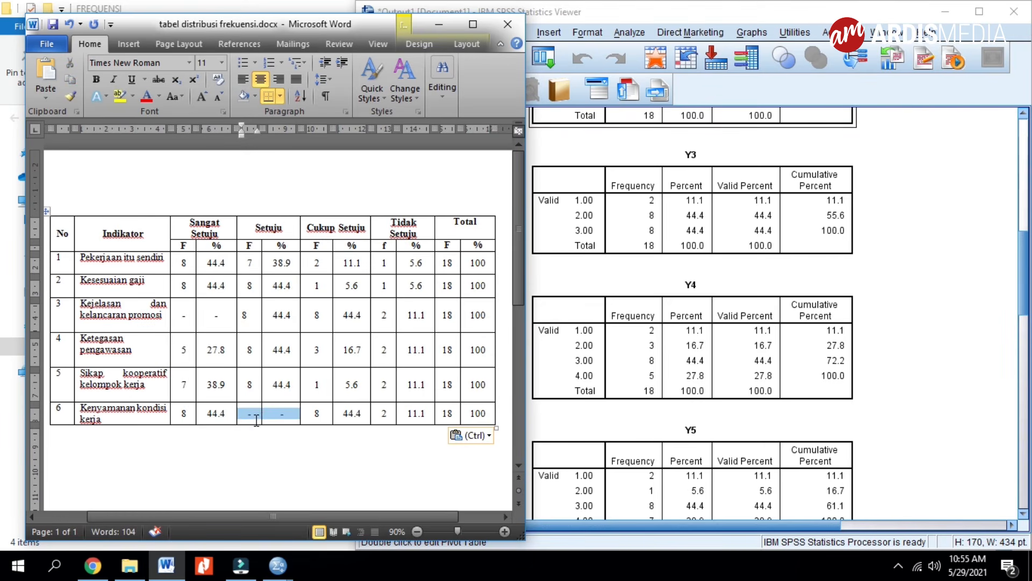
left_click(731, 350)
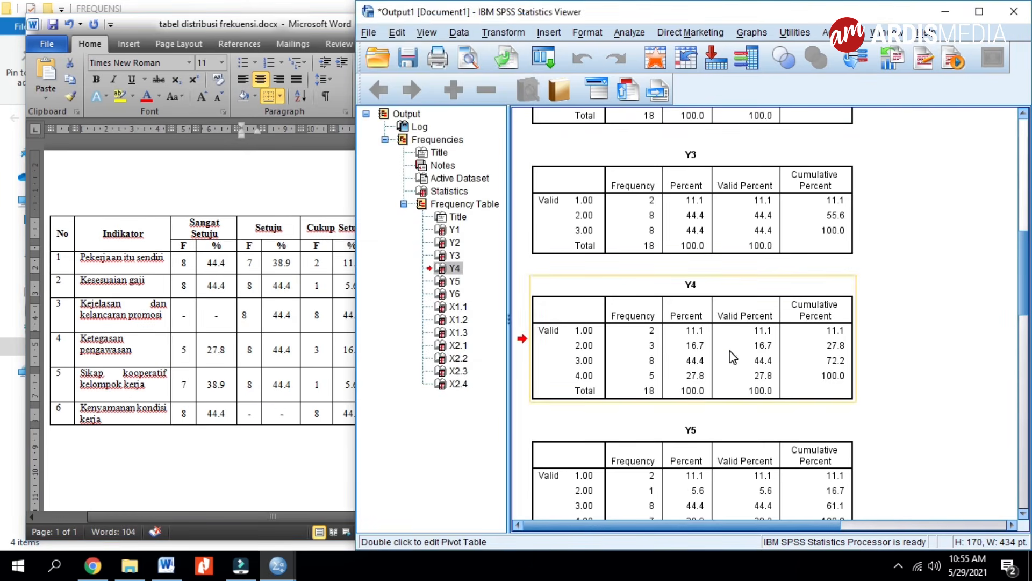
scroll(730, 351, "down", 5)
scroll(661, 317, "up", 2)
scroll(686, 316, "down", 4)
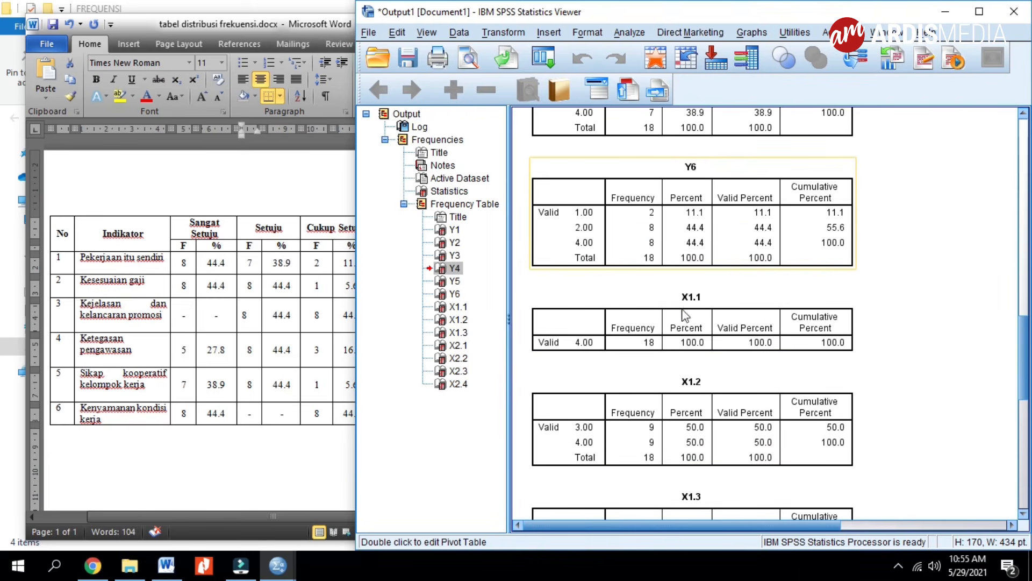
left_click(676, 205)
left_click(104, 416)
left_click(638, 302)
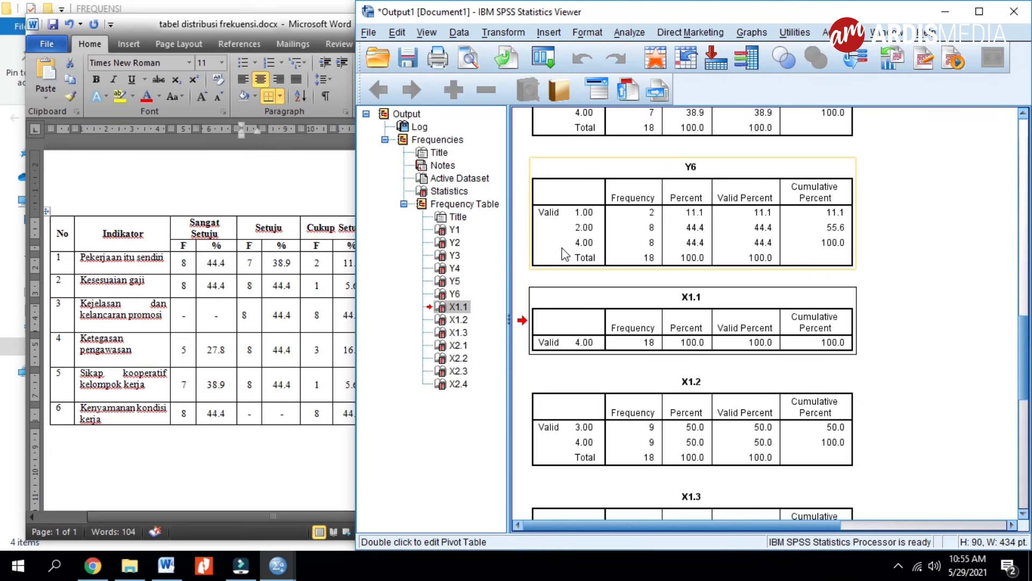
left_click(592, 242)
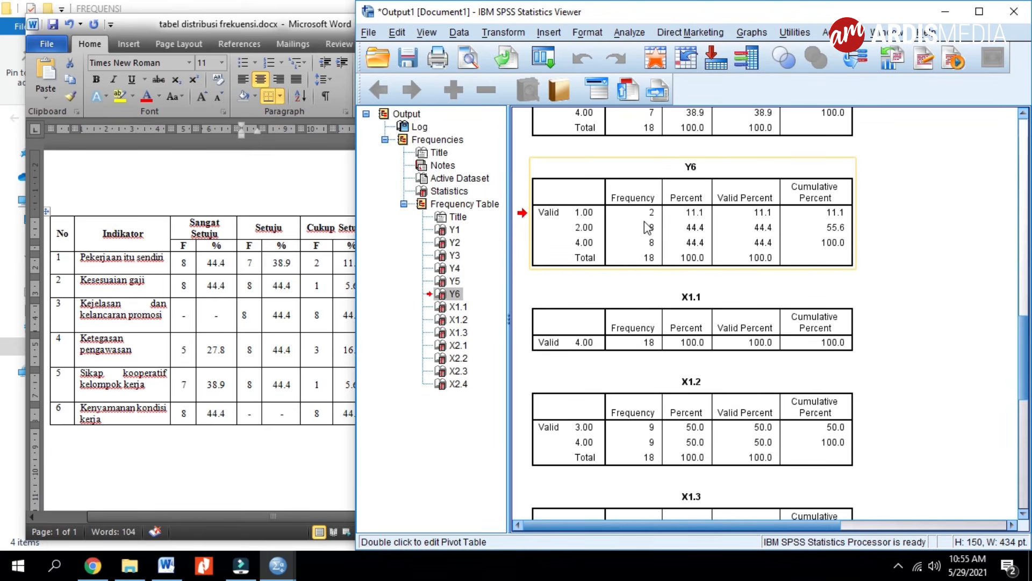
Step: Switch back to the Word table and review the Sangat Setuju and Setuju entries in the Kejelasan dan kelancaran promosi row
left_click(197, 324)
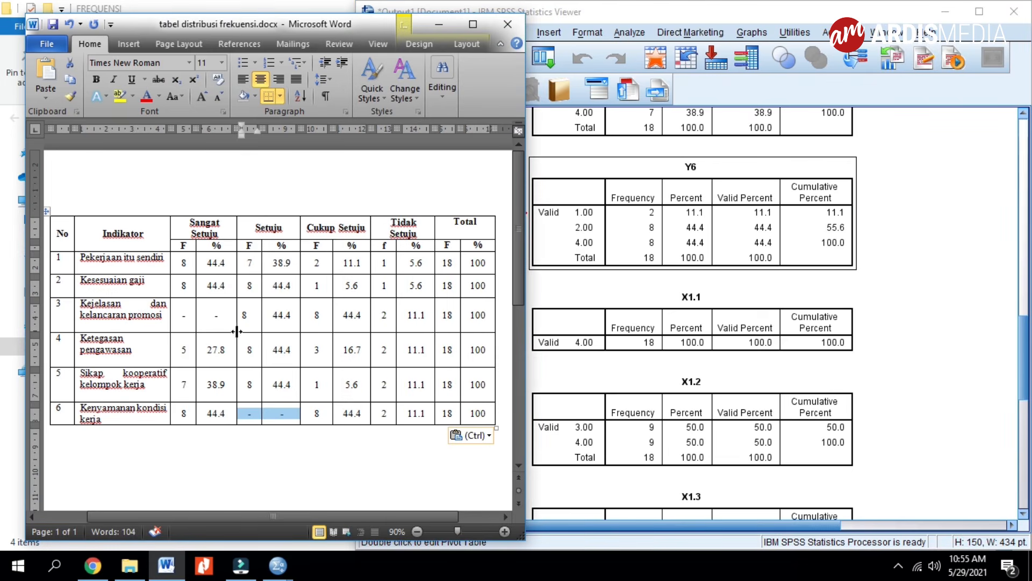
left_click(192, 320)
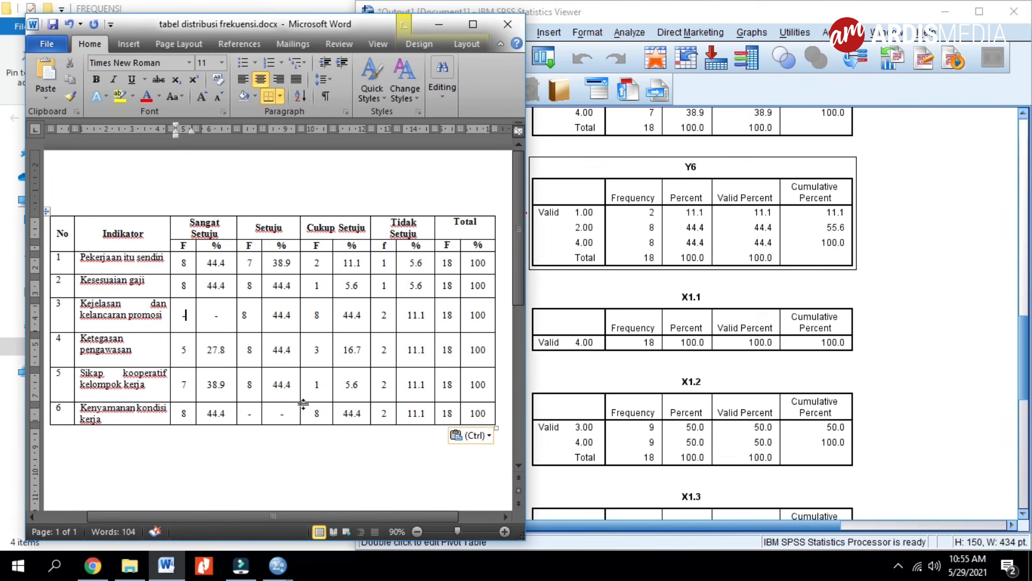
left_click(274, 315)
Step: Read across the Pekerjaan itu sendiri row, examining the frequency and percentage under Sangat Setuju
left_click_drag(186, 263, 464, 262)
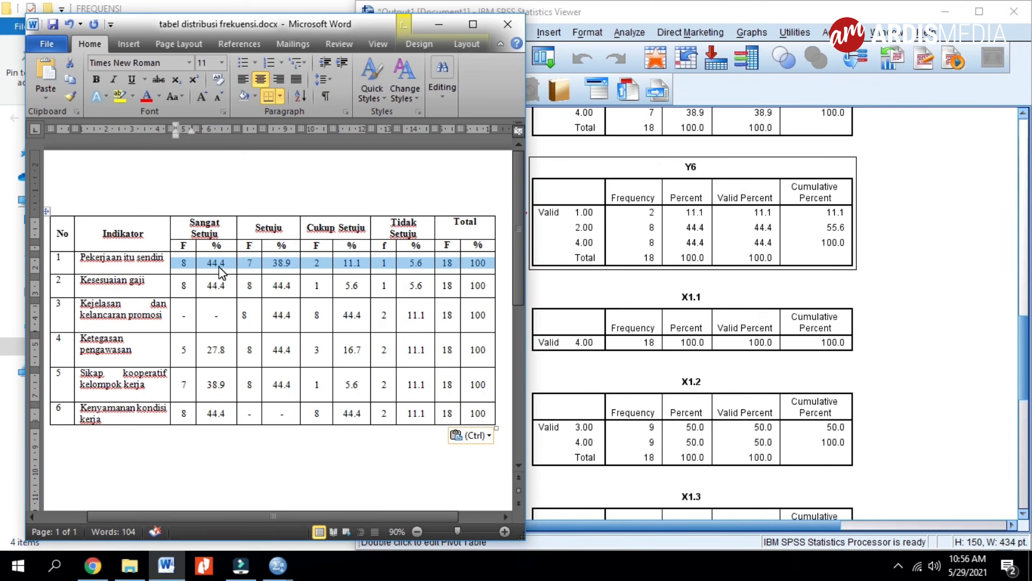
left_click(191, 265)
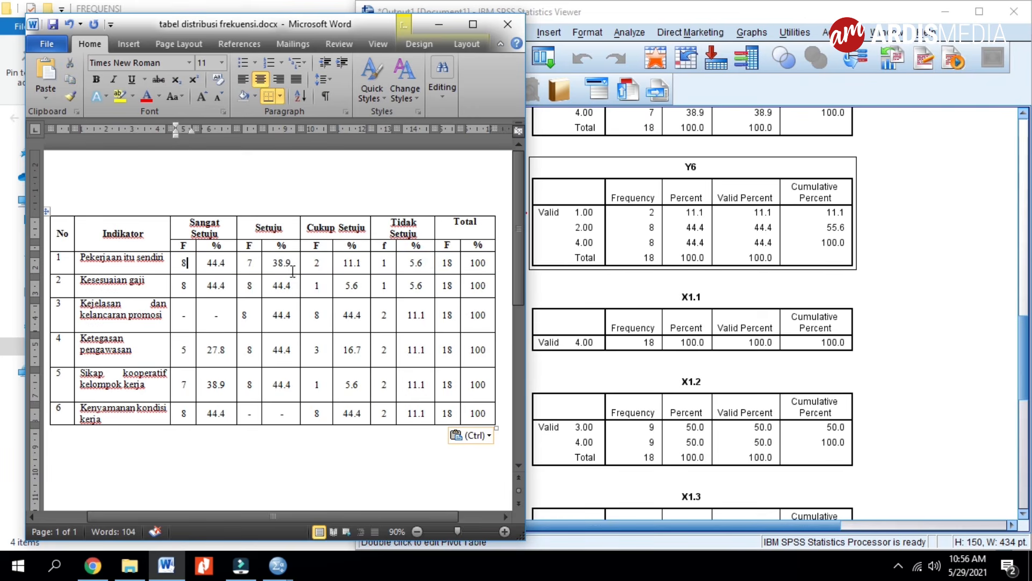
left_click_drag(227, 265, 194, 268)
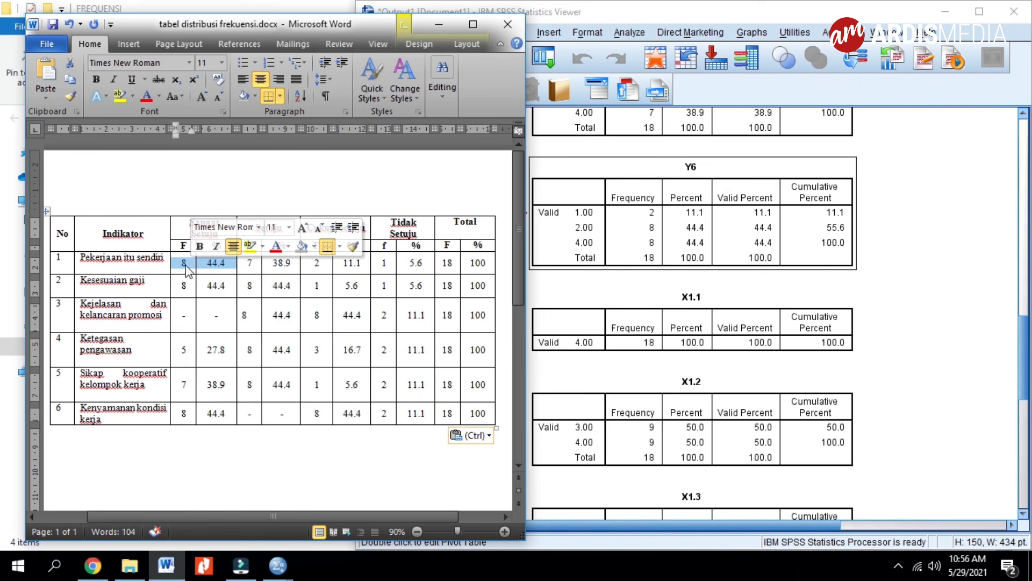
left_click(221, 263)
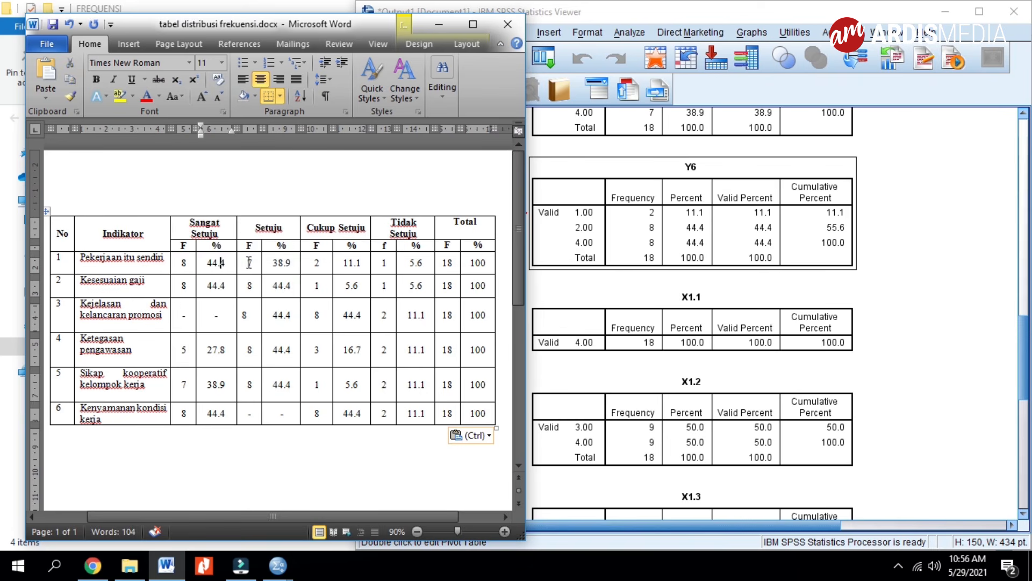